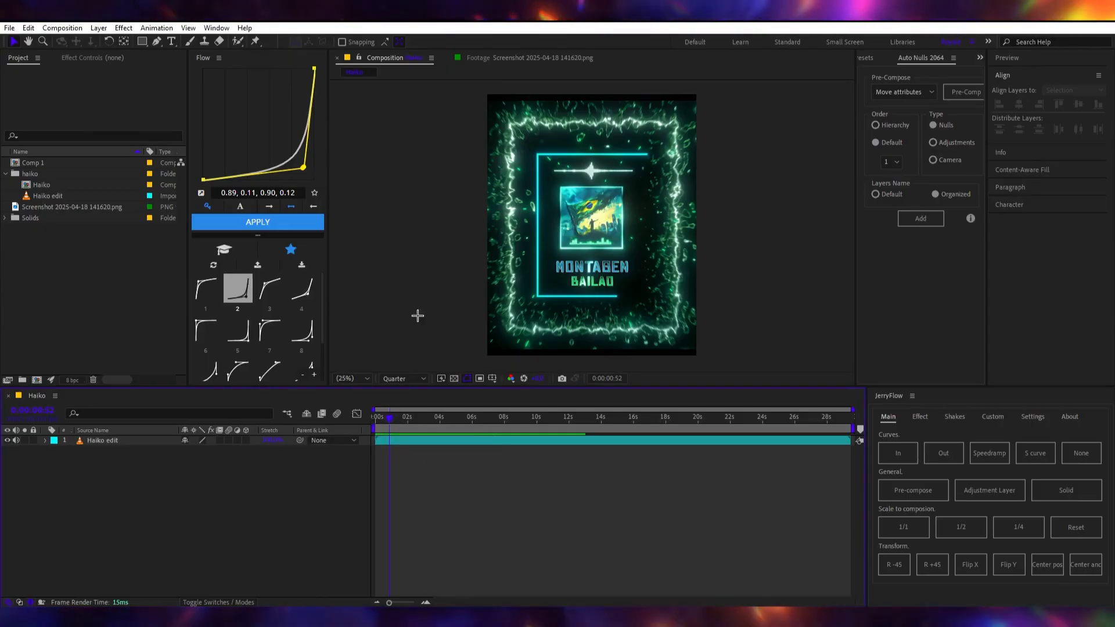
Create a 1170 x 1560 composition from the default tik tok preset at 30 fps with a 0:00:31:27 duration.
right_click(47, 250)
click(160, 259)
click(635, 448)
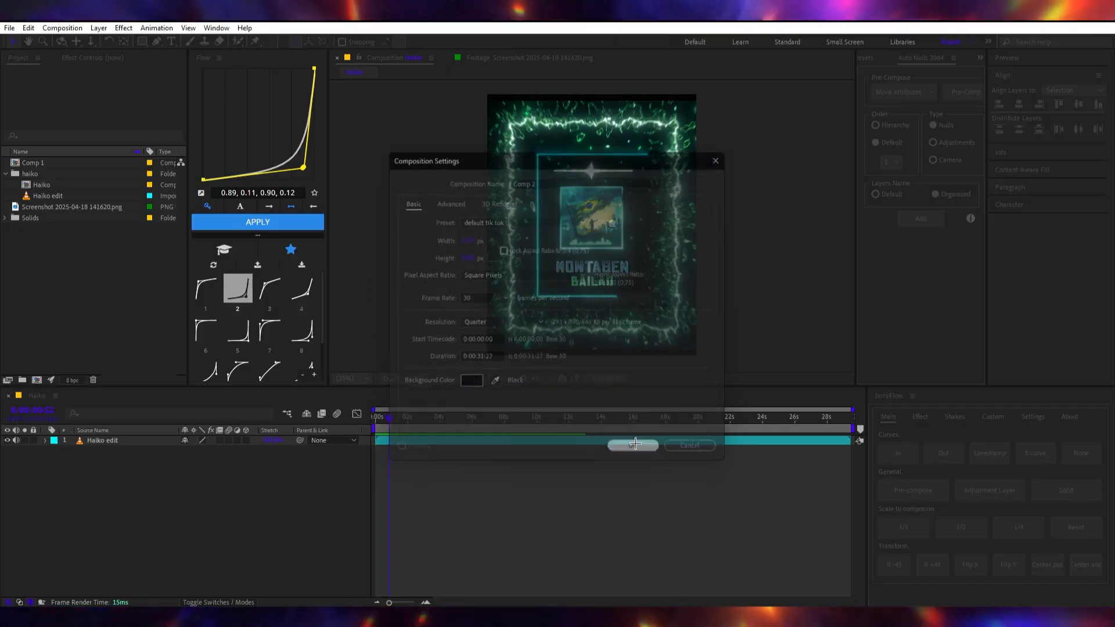
Add a shape layer to Comp 2 and draw an upright rectangle in the middle of the frame.
right_click(161, 559)
mouse_move(238, 415)
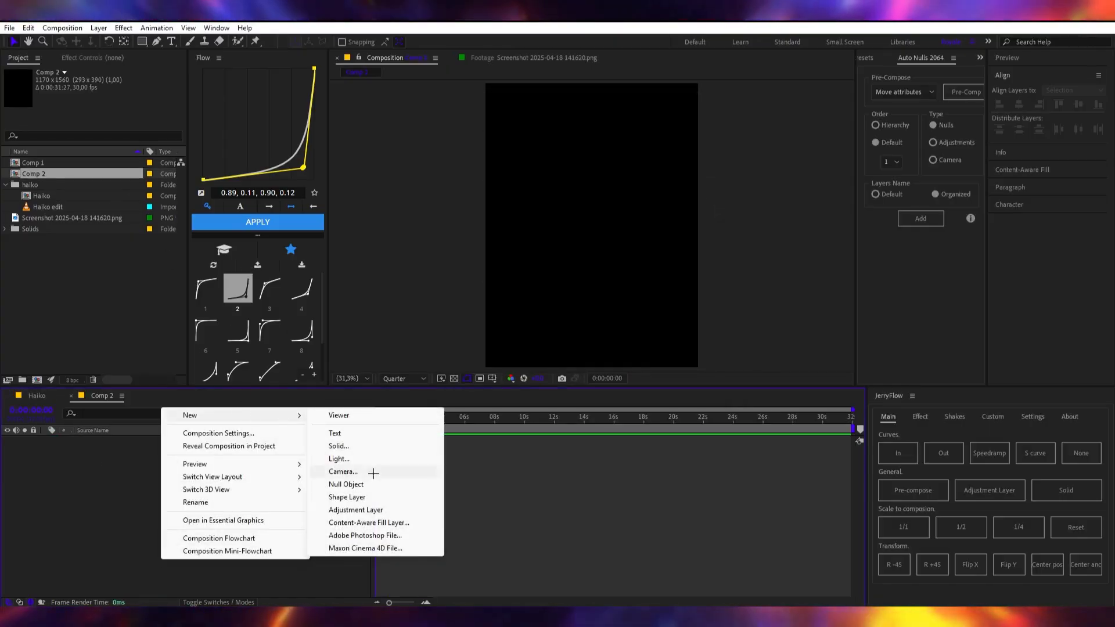
click(401, 496)
drag(529, 140, 662, 303)
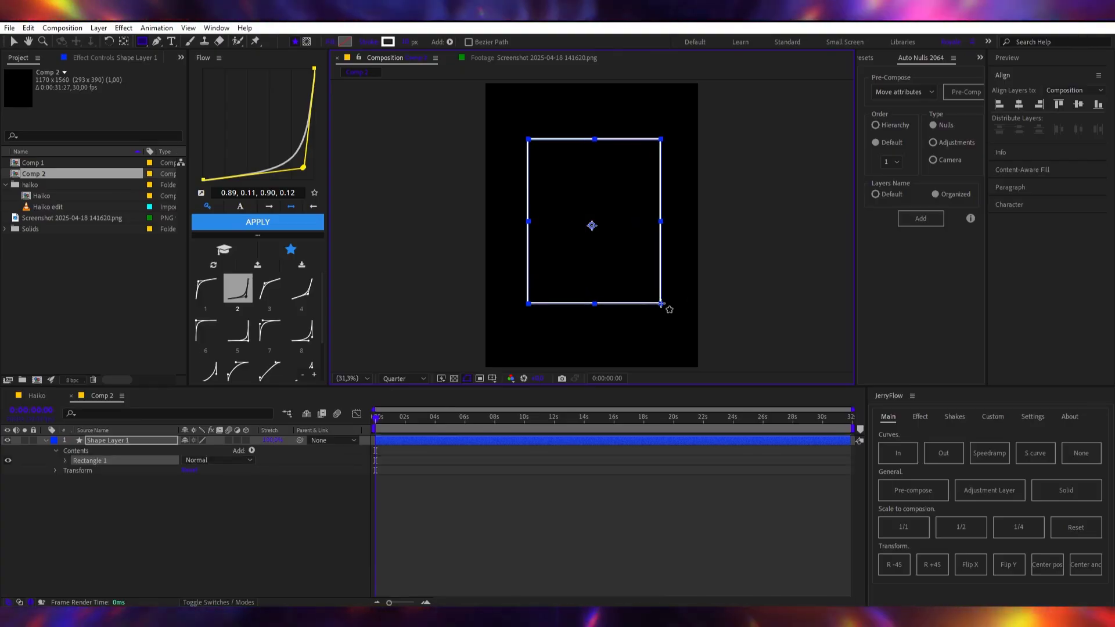
Align the rectangle's shape layer to the horizontal and vertical center of the composition.
click(1019, 103)
click(1078, 103)
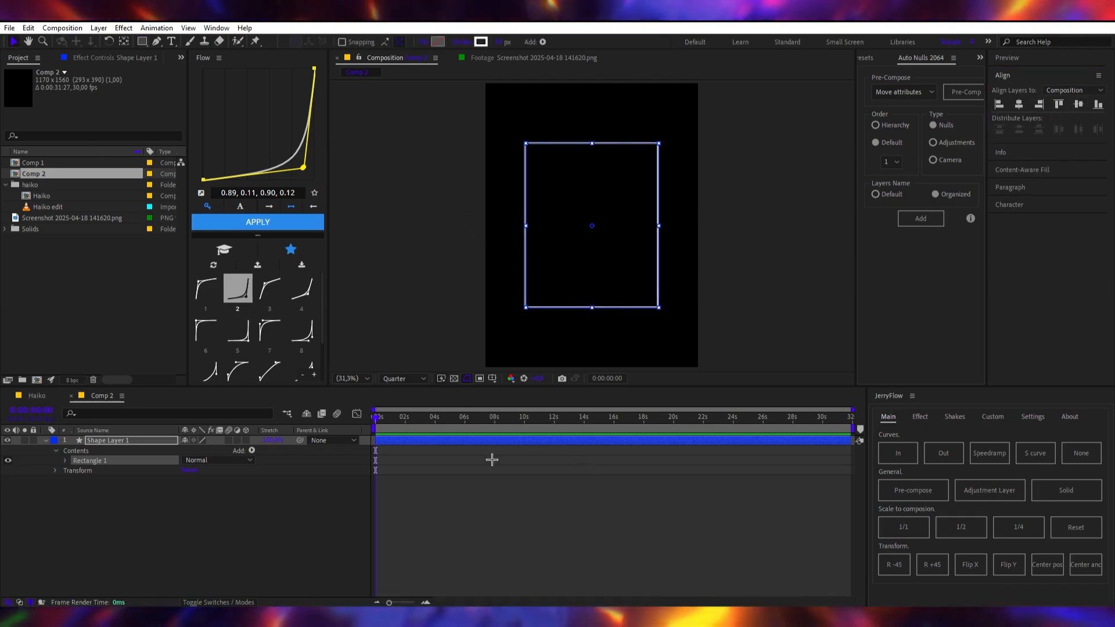
click(433, 440)
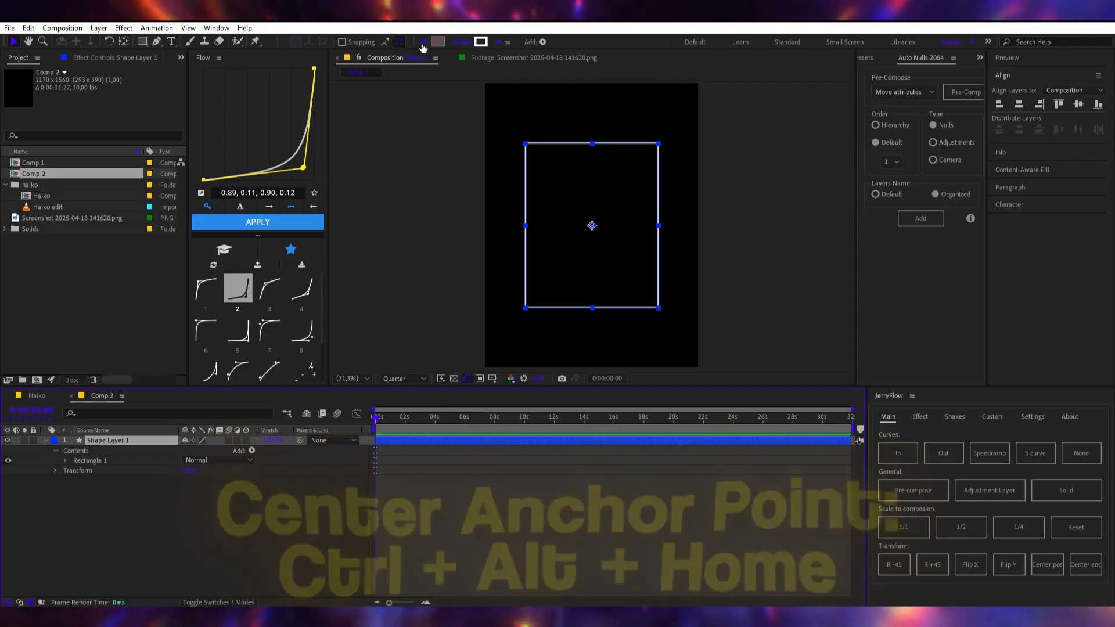
Set the rectangle's fill type to None.
click(422, 42)
click(498, 281)
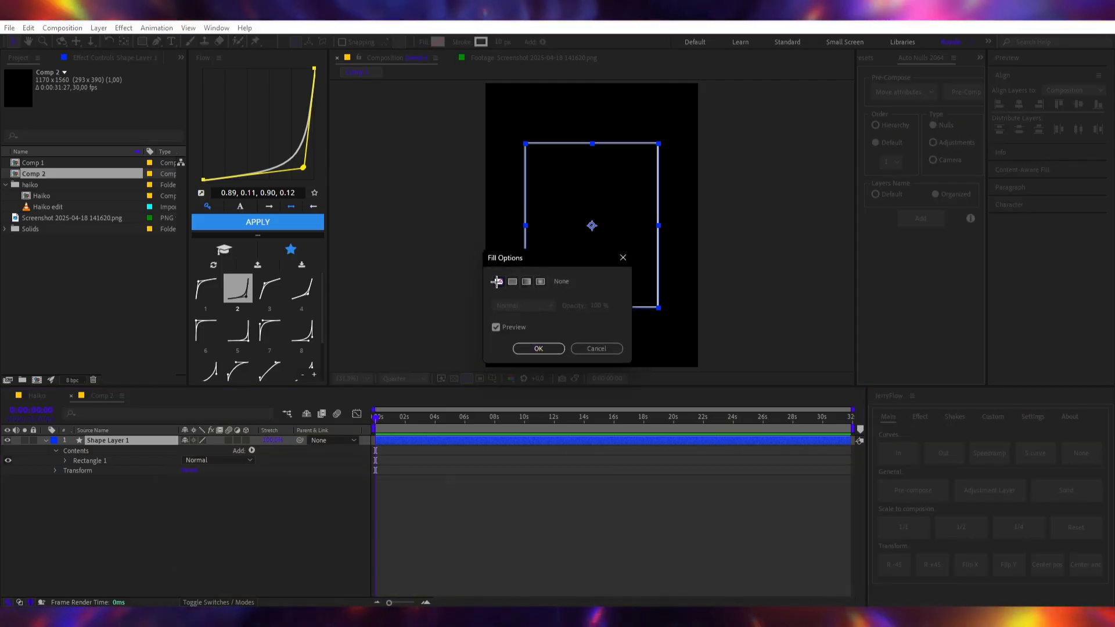
click(538, 348)
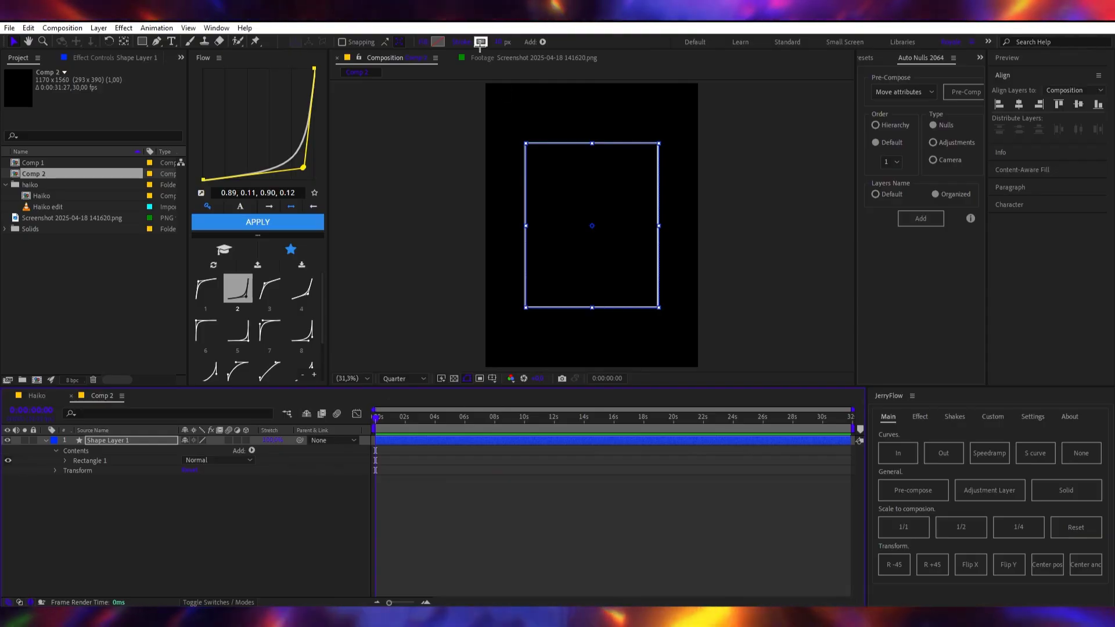
Use white (FFFFFF) as the rectangle's stroke color with a stroke width of 10 px.
click(481, 42)
mouse_move(587, 467)
mouse_down()
mouse_move(819, 294)
mouse_move(604, 278)
mouse_up()
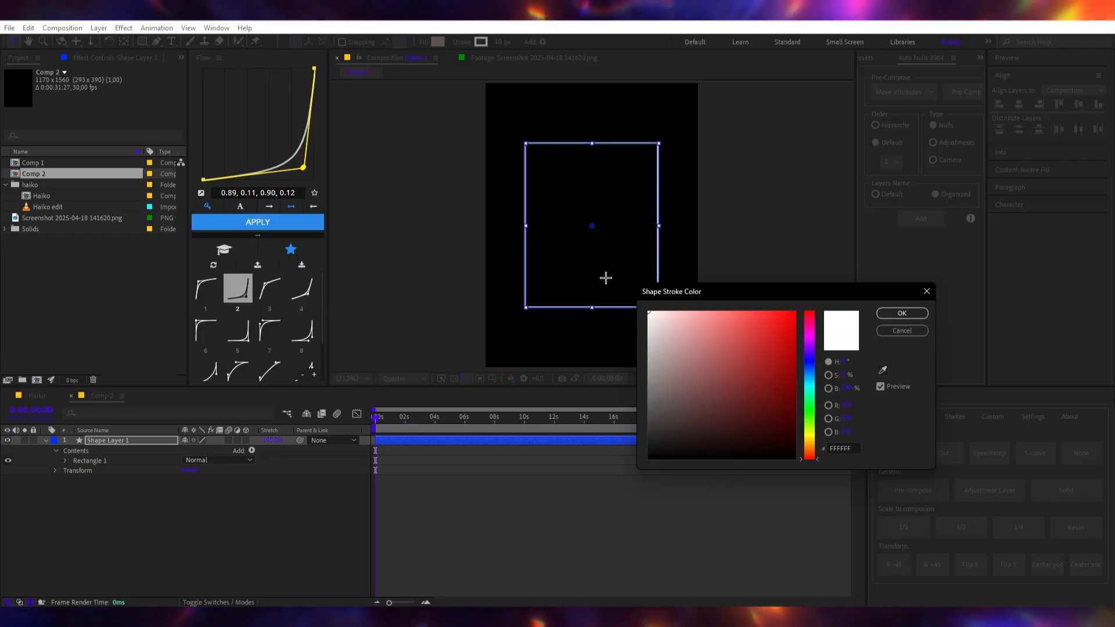
click(900, 313)
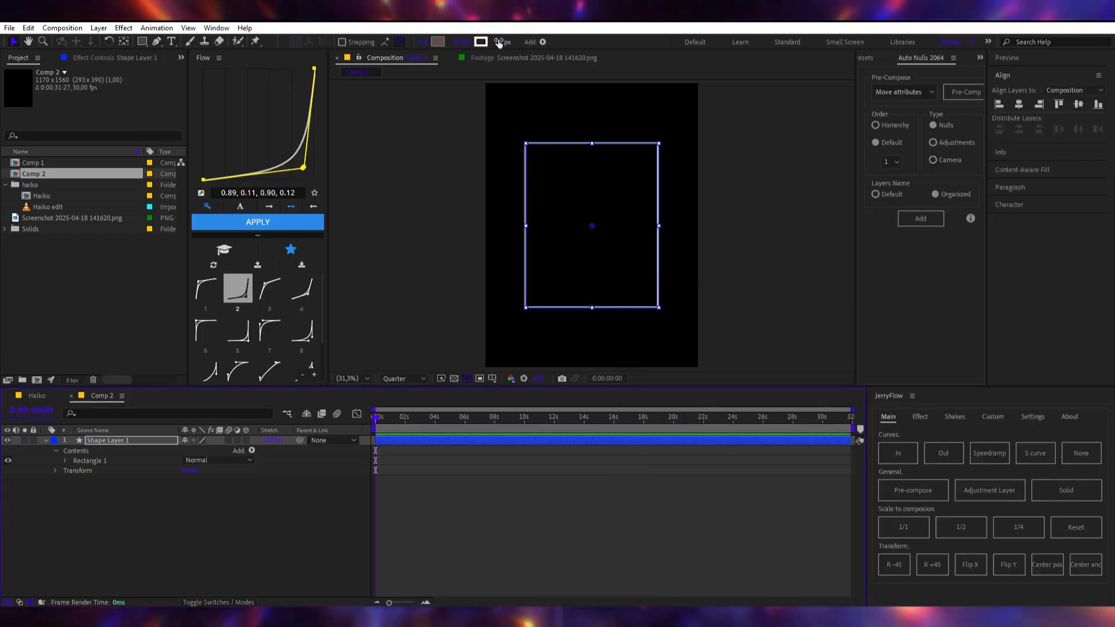
click(500, 44)
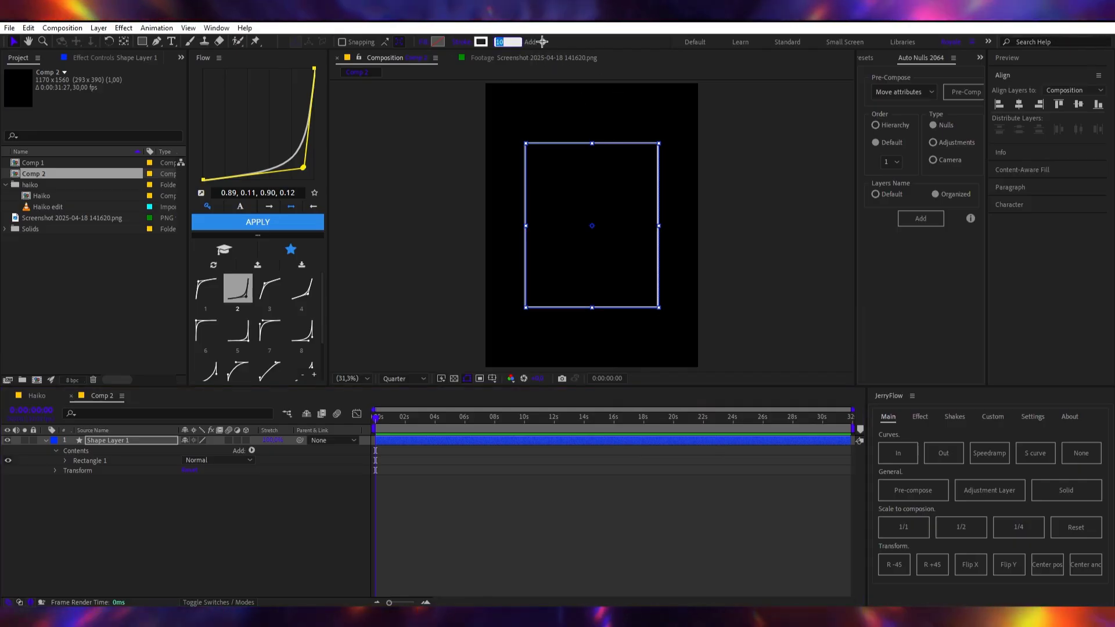
click(471, 487)
click(499, 440)
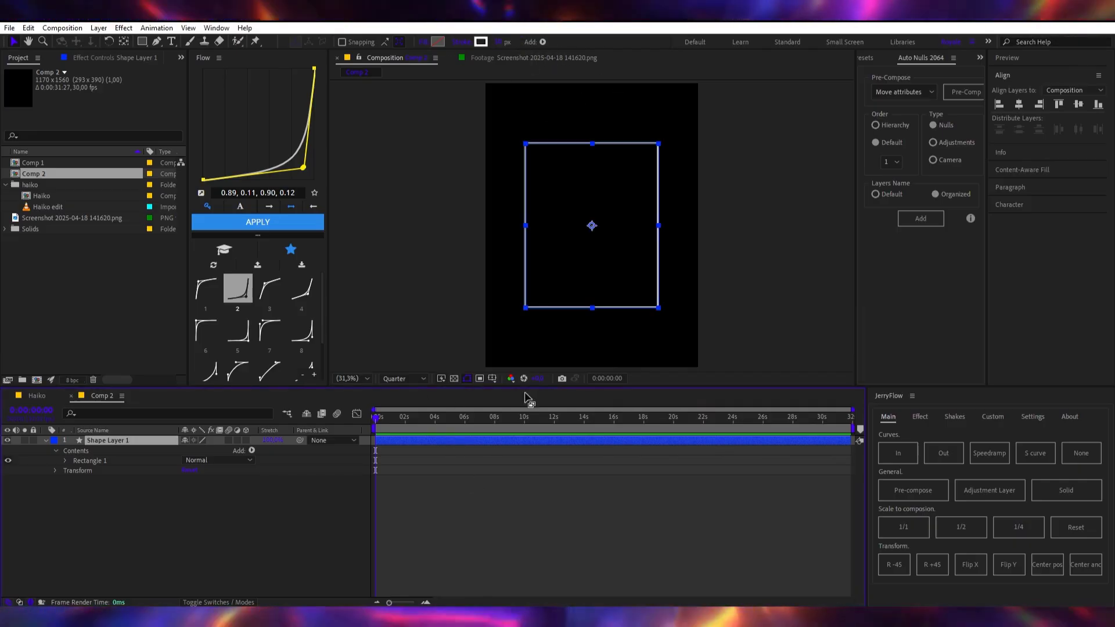
Find the S_TexturePlasma effect by searching for "texturep" and apply it to the rectangle's shape layer.
click(436, 454)
click(476, 440)
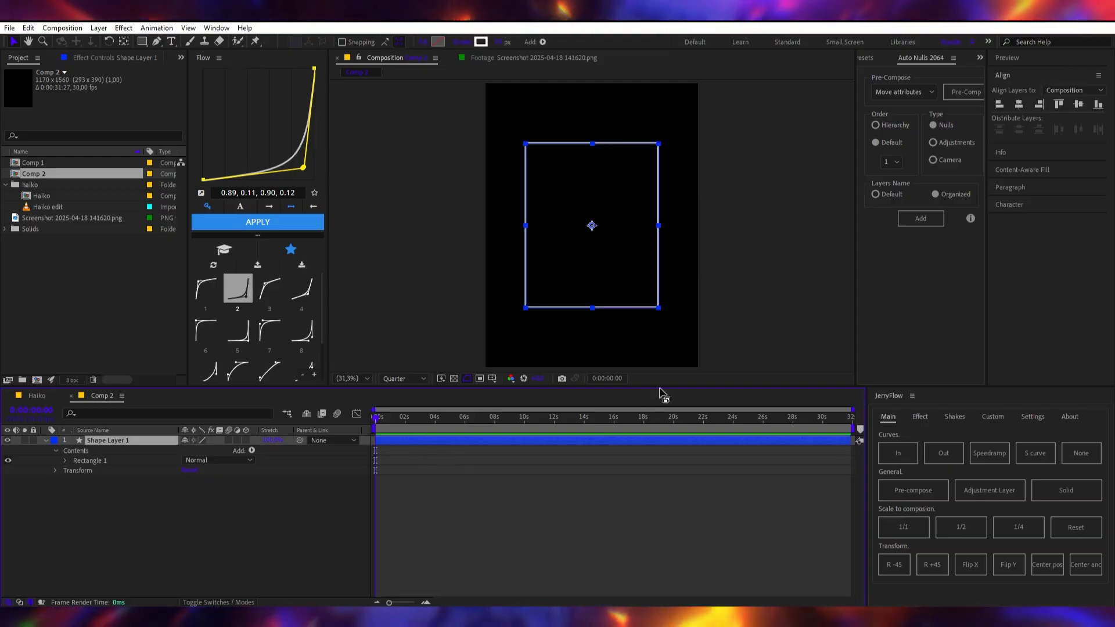
key(F3)
click(423, 490)
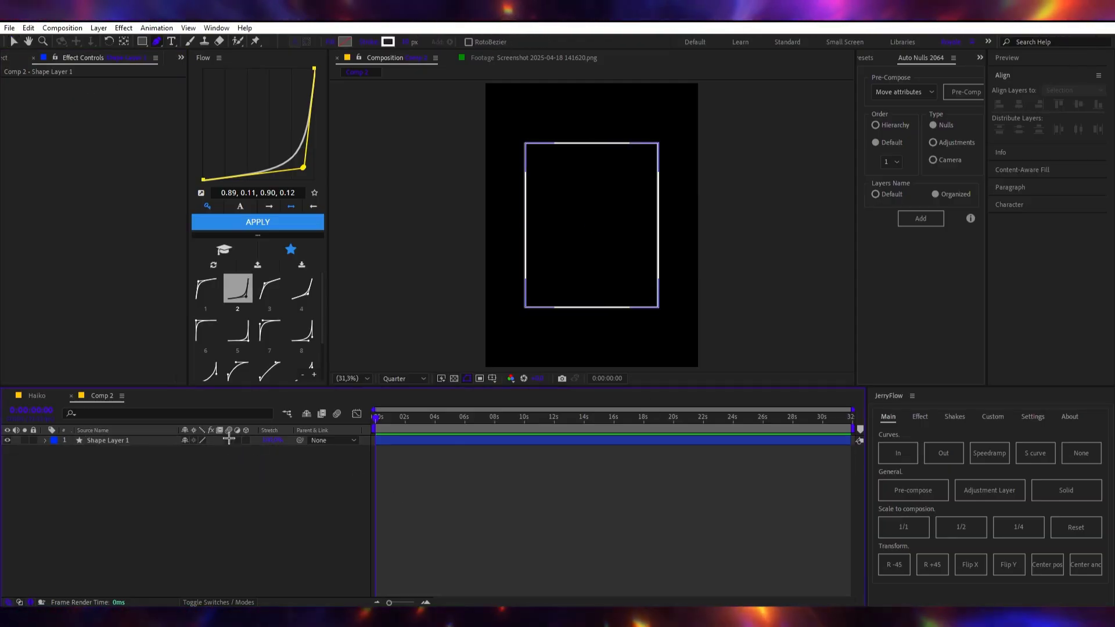
click(623, 444)
key(ctrl+space)
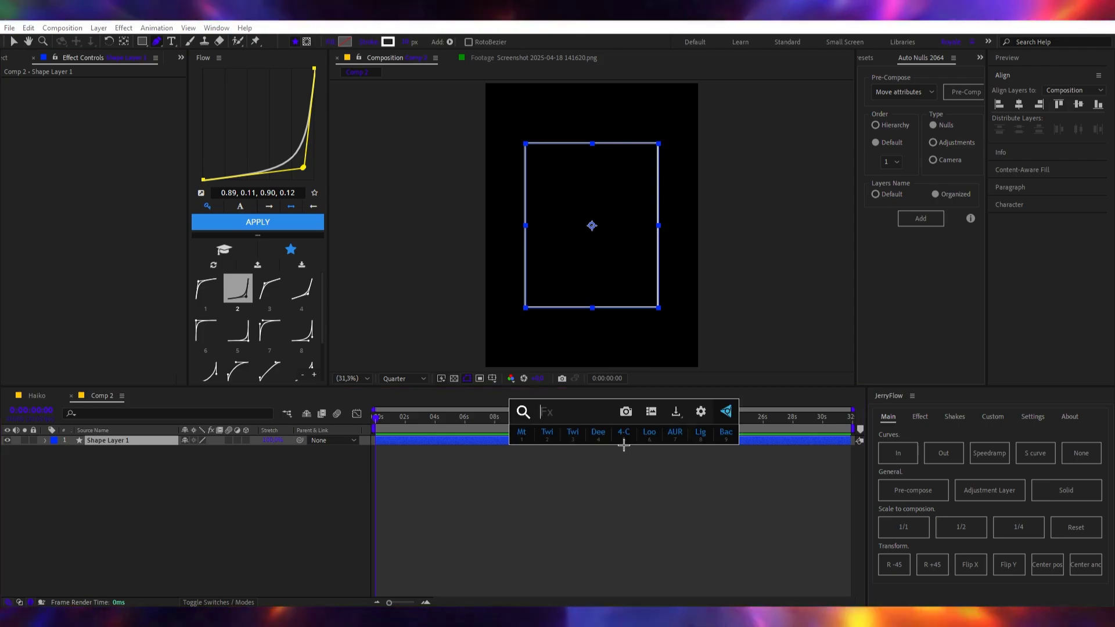
text(text)
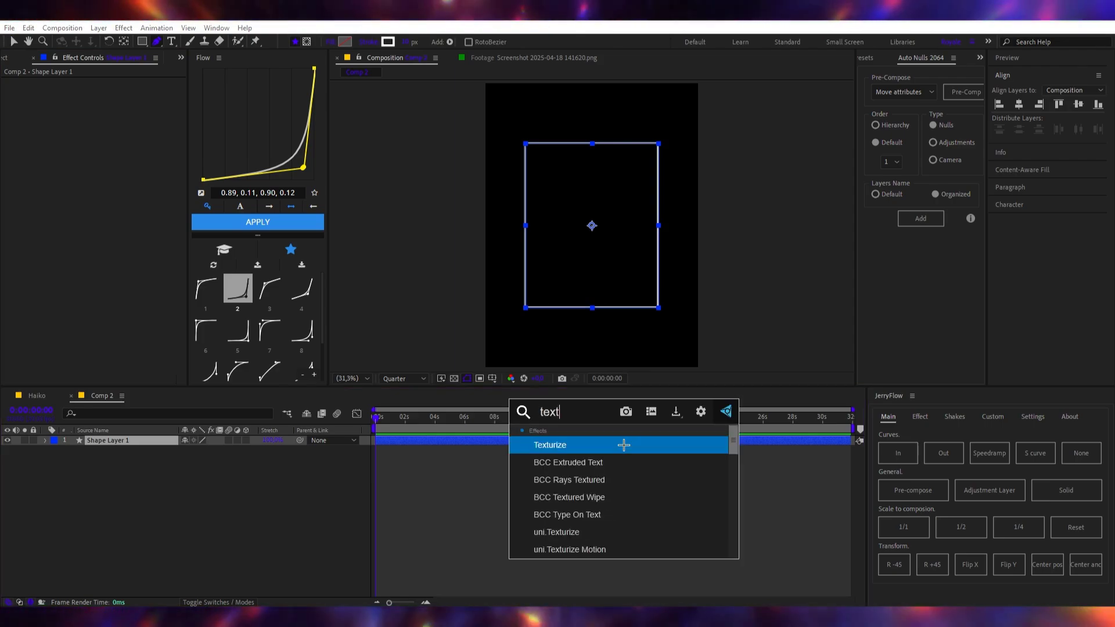
text(ure)
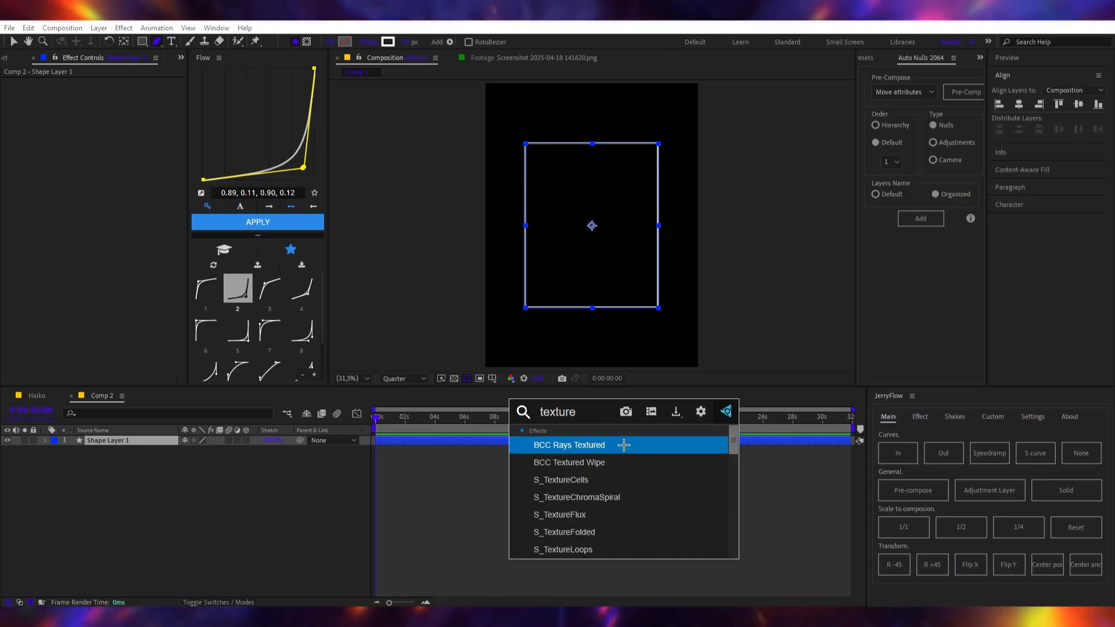
text(p)
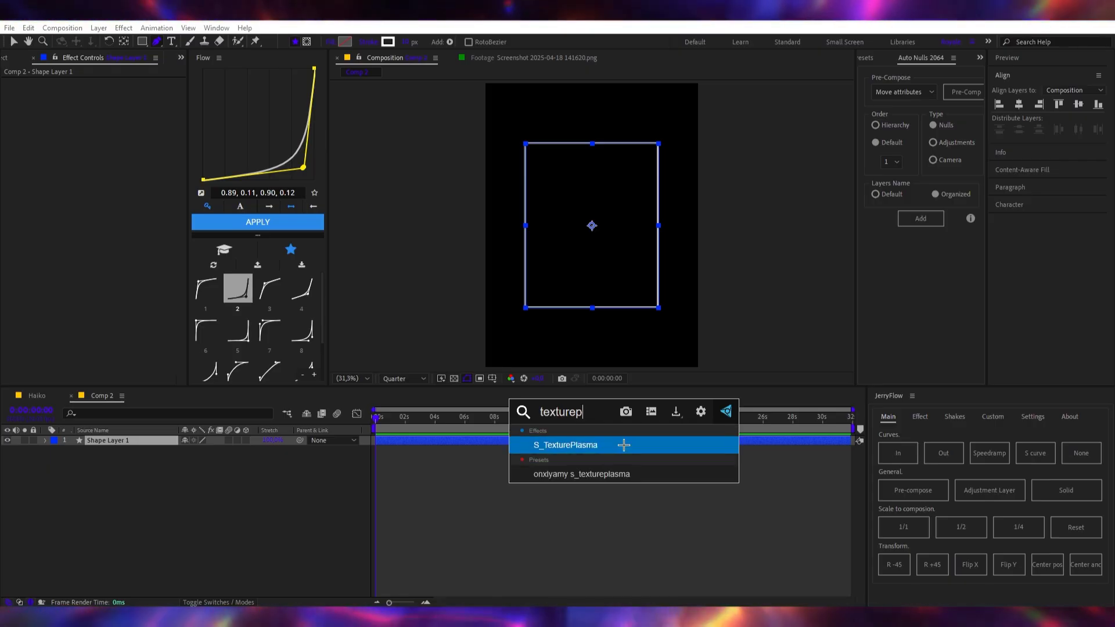
click(623, 445)
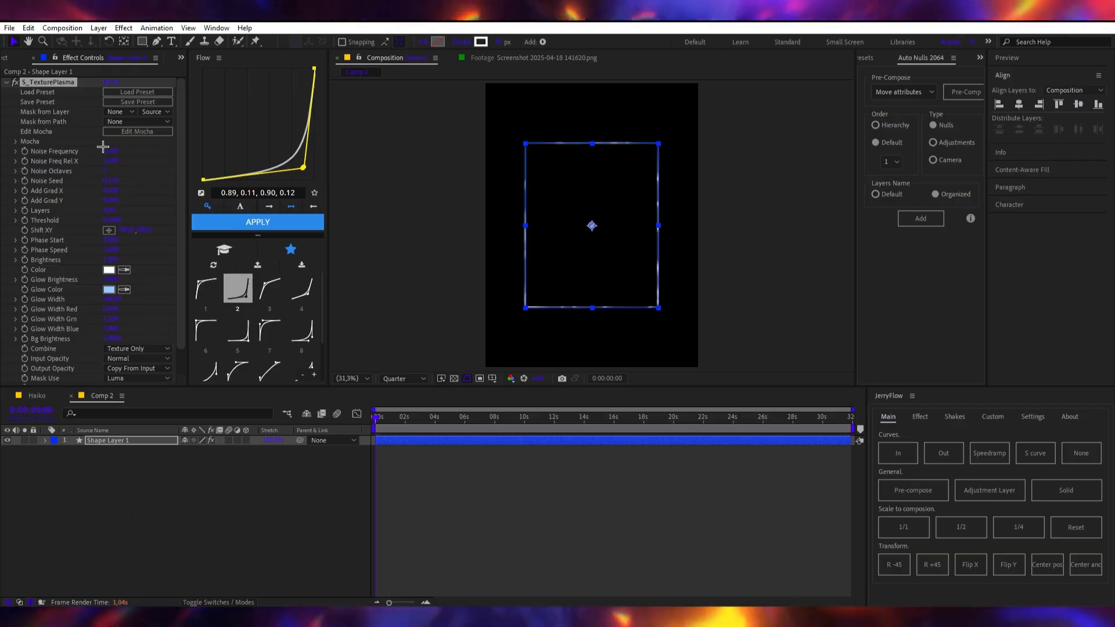
Set the S_TexturePlasma Glow Color to a fully saturated green and collapse the effect's settings.
click(108, 289)
drag(772, 330, 796, 314)
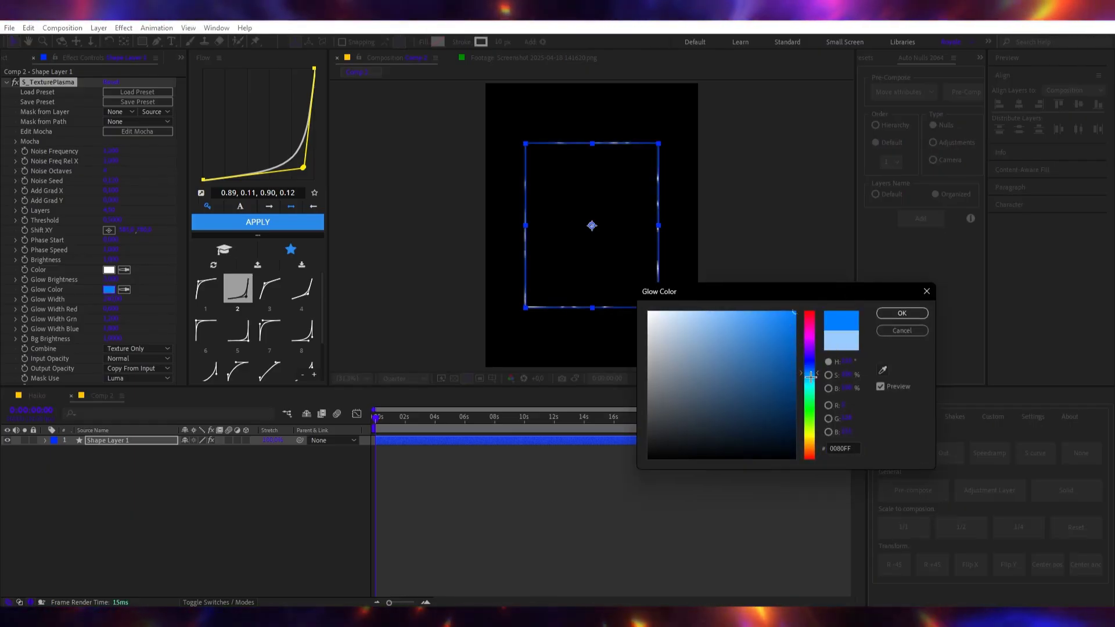
drag(810, 376, 810, 411)
click(890, 313)
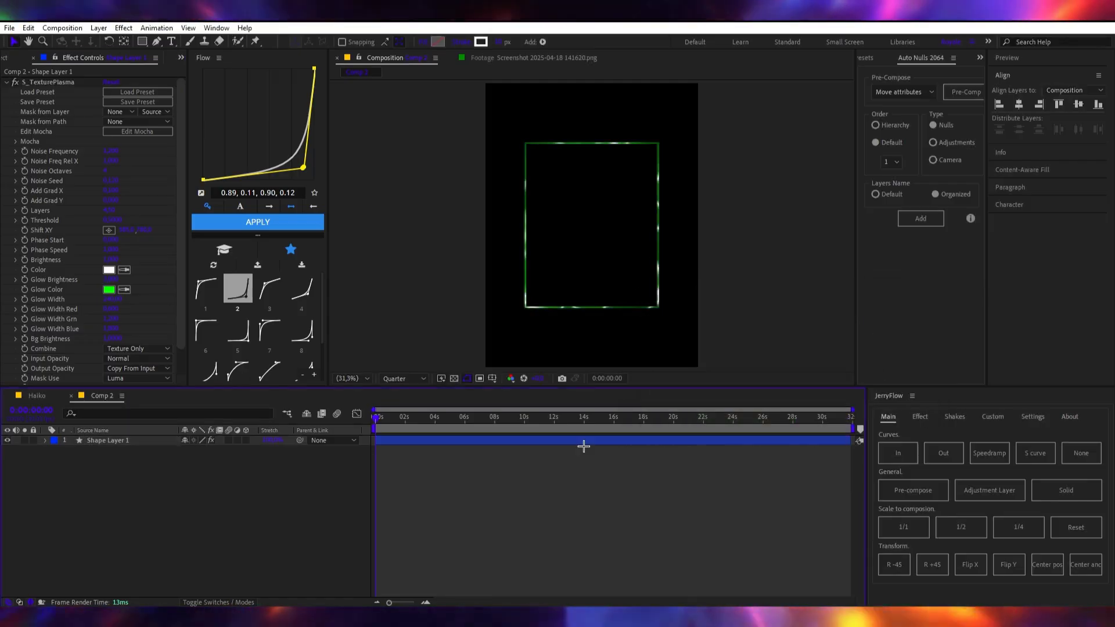
click(561, 446)
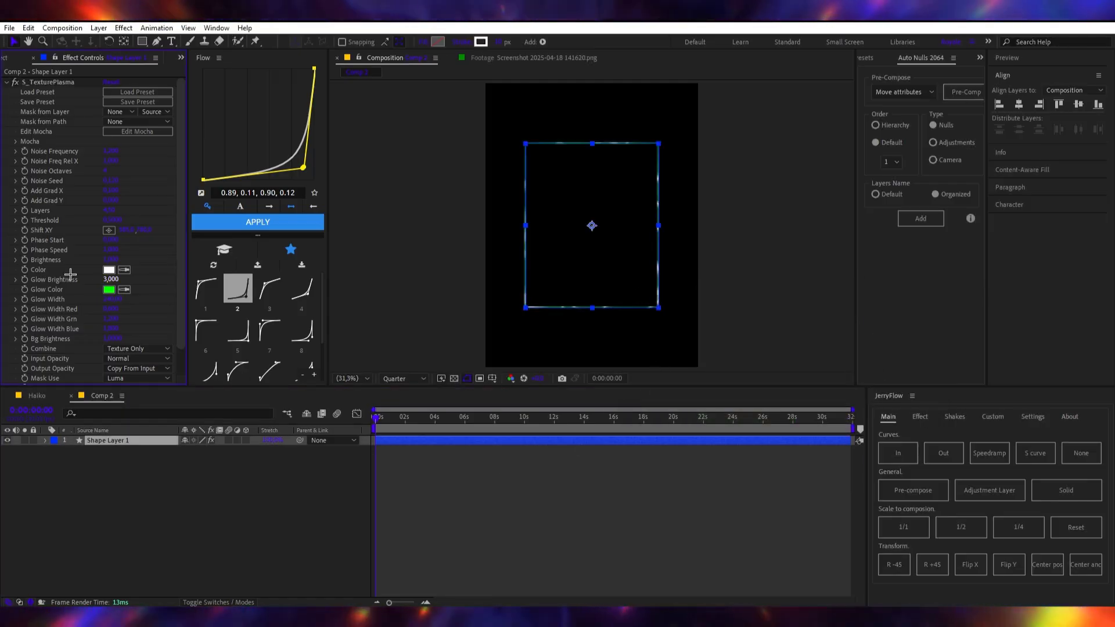
click(6, 82)
click(463, 479)
Apply a Brightness & Contrast effect to the rectangle's shape layer and raise its Brightness.
click(436, 441)
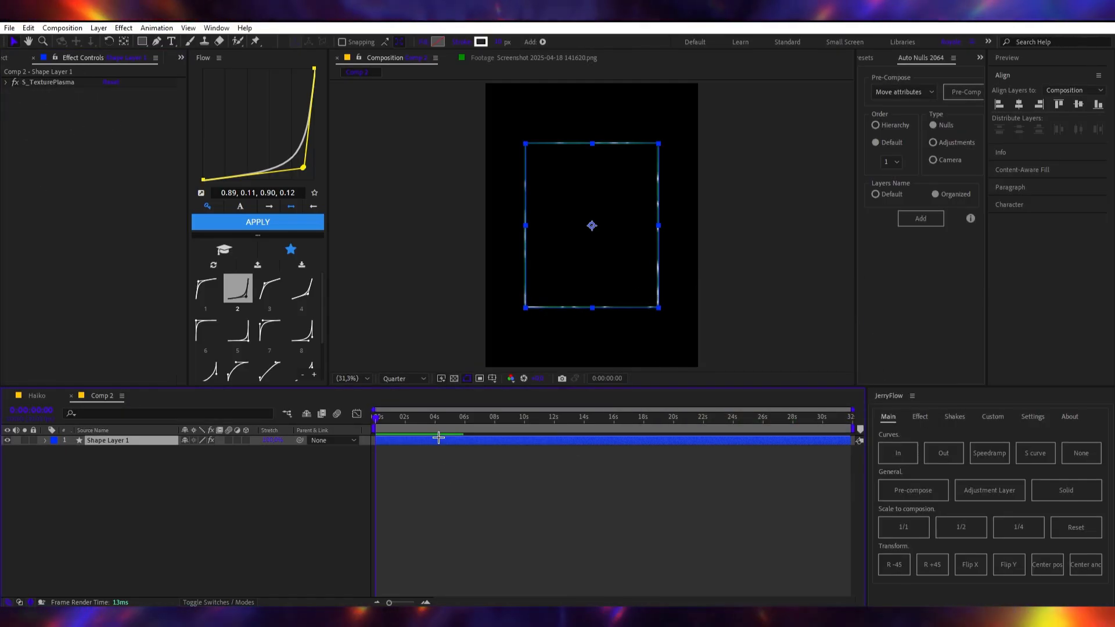
key(ctrl+space)
text(brig)
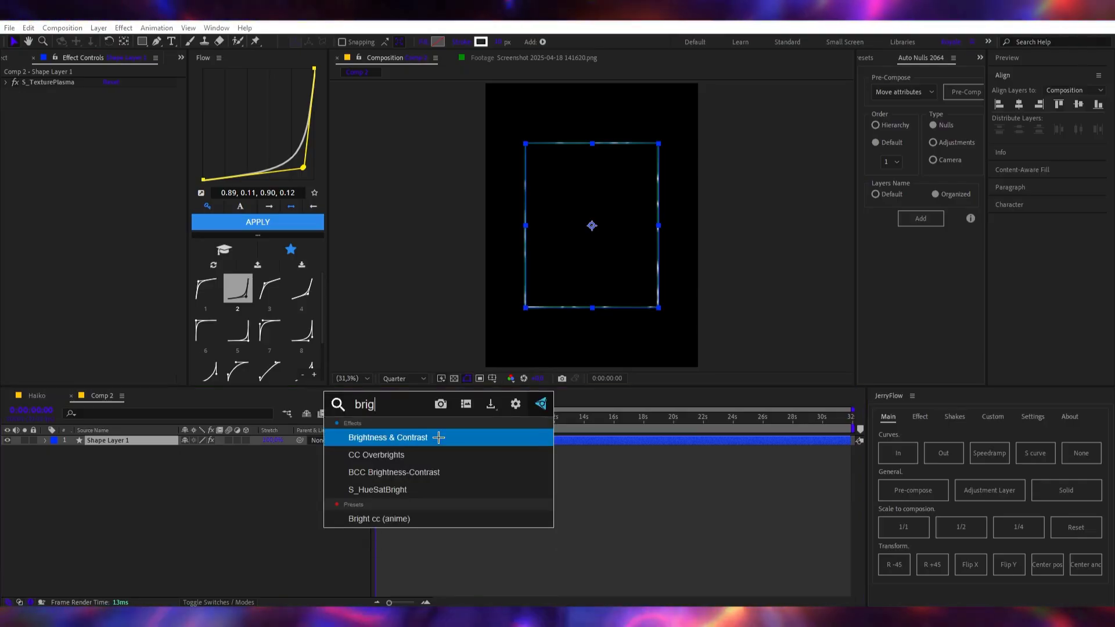
click(438, 437)
drag(105, 104, 136, 103)
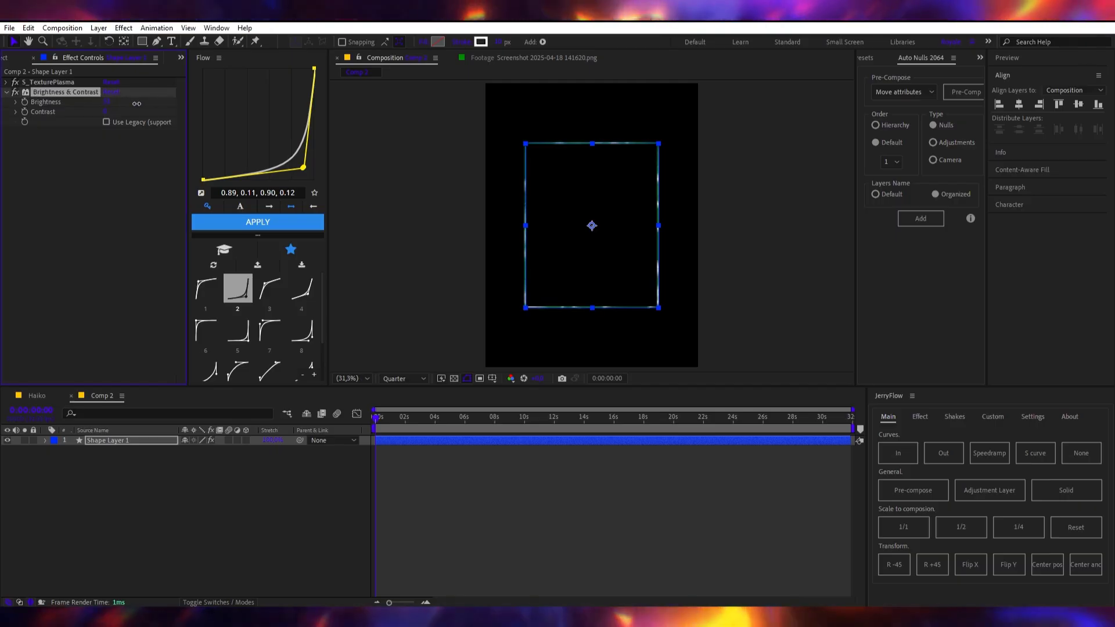
click(586, 537)
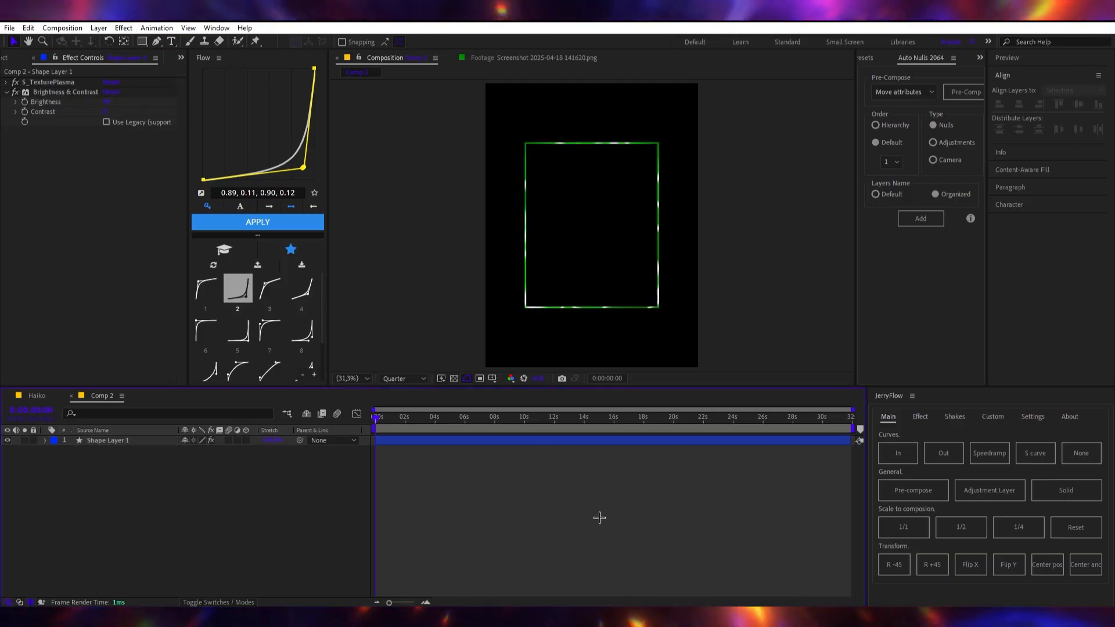
Apply a Glow effect to the rectangle's shape layer, increase its Glow Radius and collapse the effect settings.
click(473, 440)
key(ctrl+space)
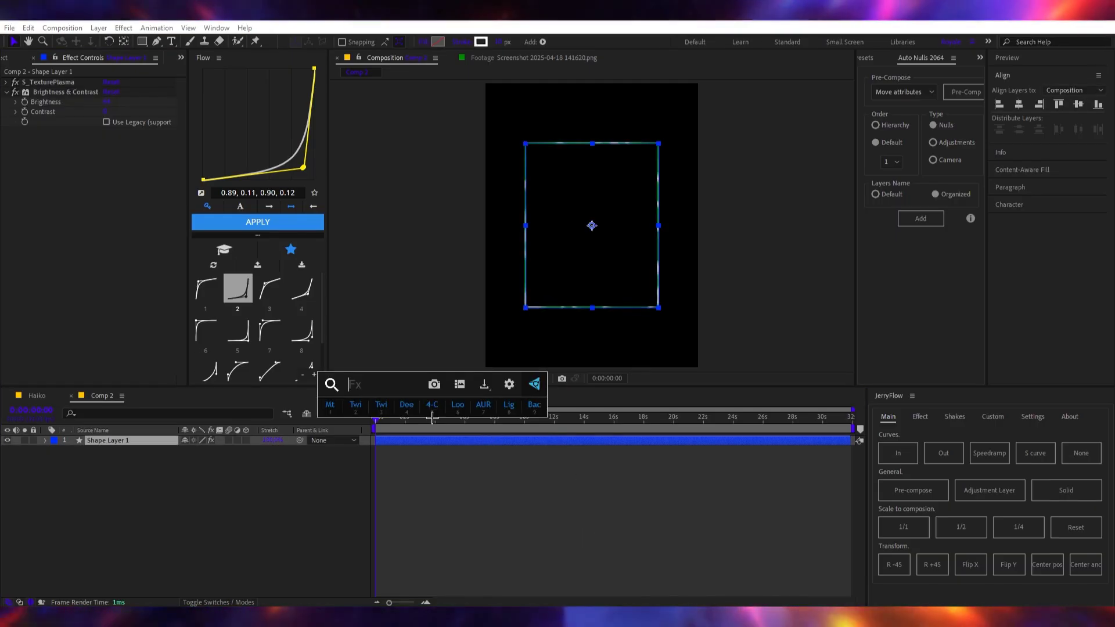
text(glow)
click(432, 418)
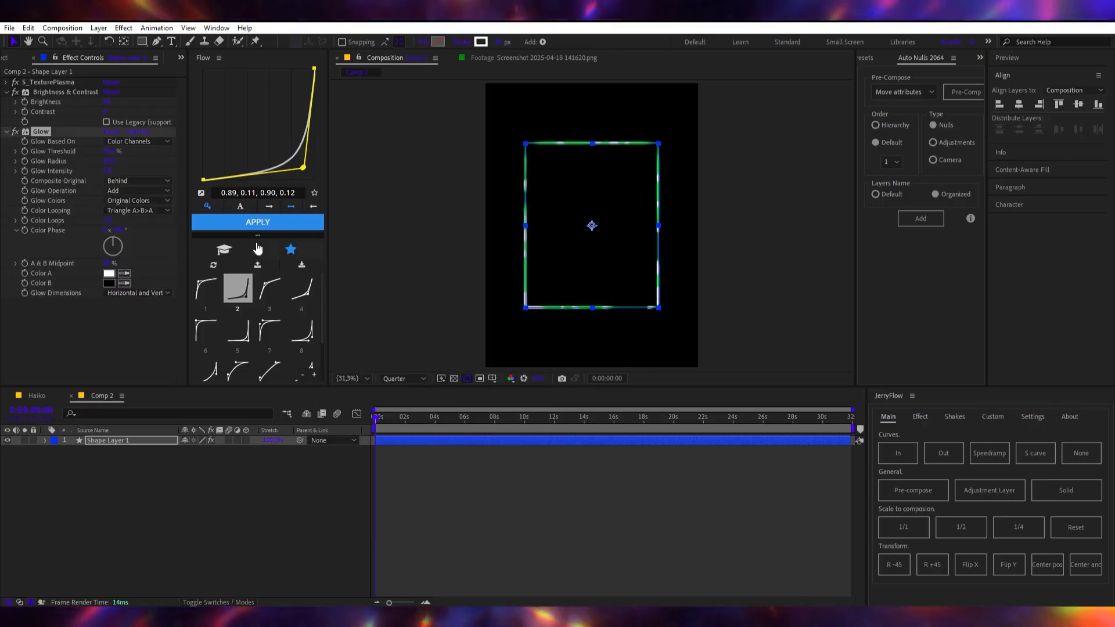
drag(118, 160, 135, 160)
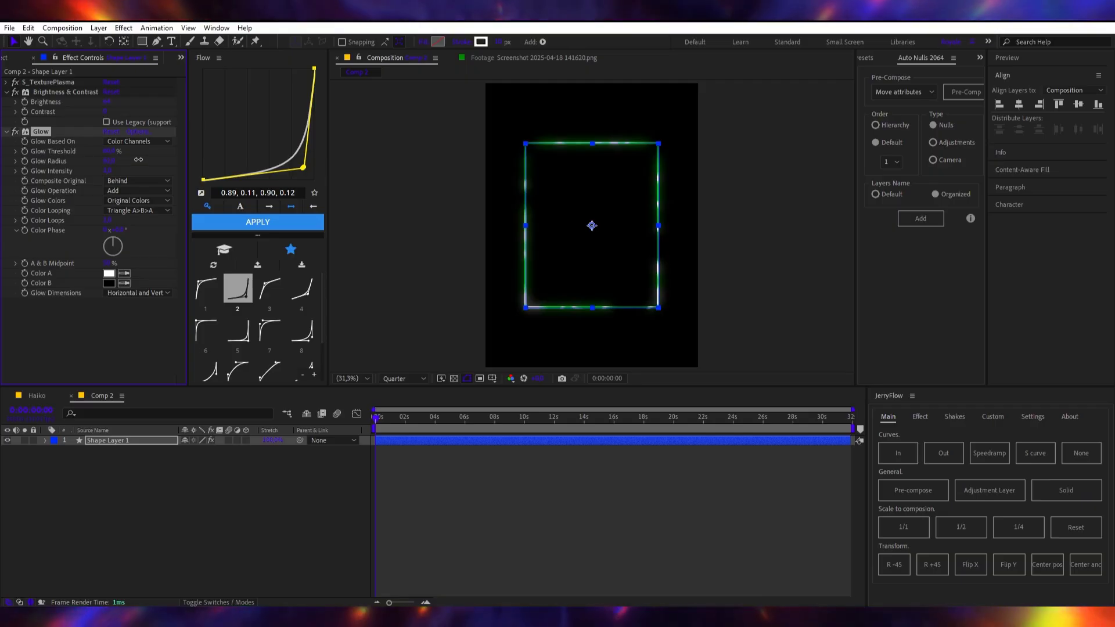
click(6, 91)
click(5, 102)
click(458, 473)
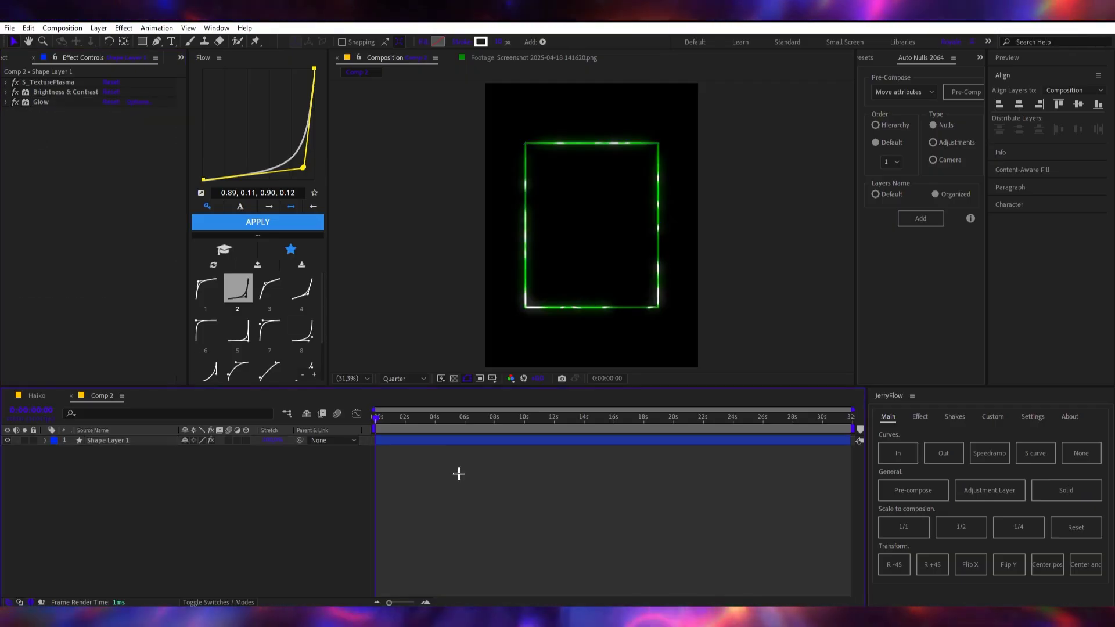
Try recoloring the glowing border with a Hue/Saturation effect by rotating its Master Hue.
click(450, 441)
key(ctrl+space)
text(h)
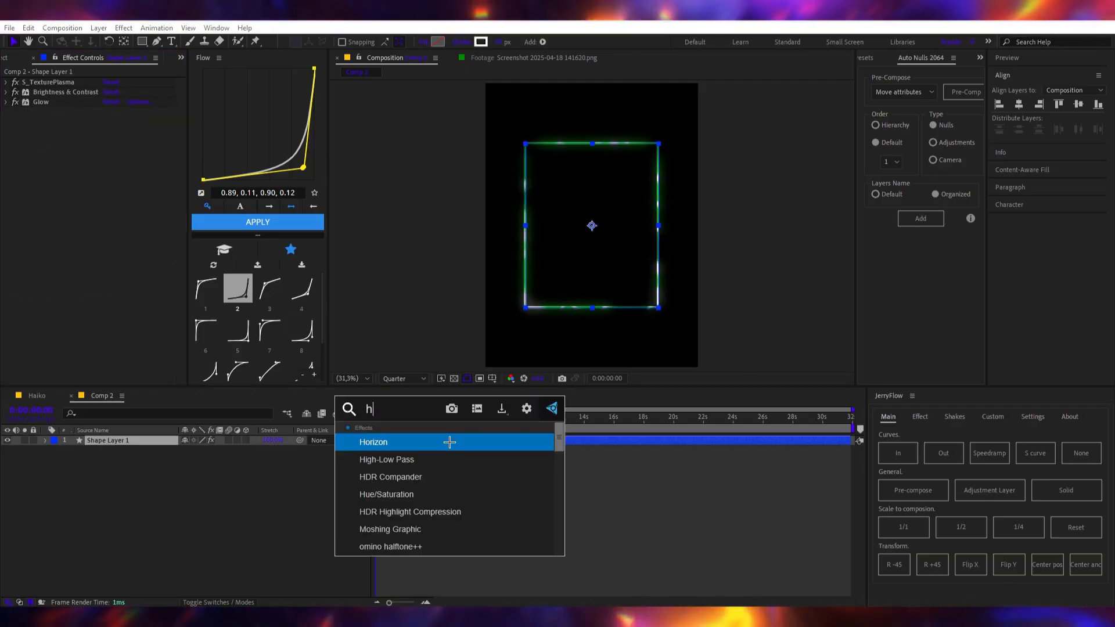
text(ue)
click(449, 443)
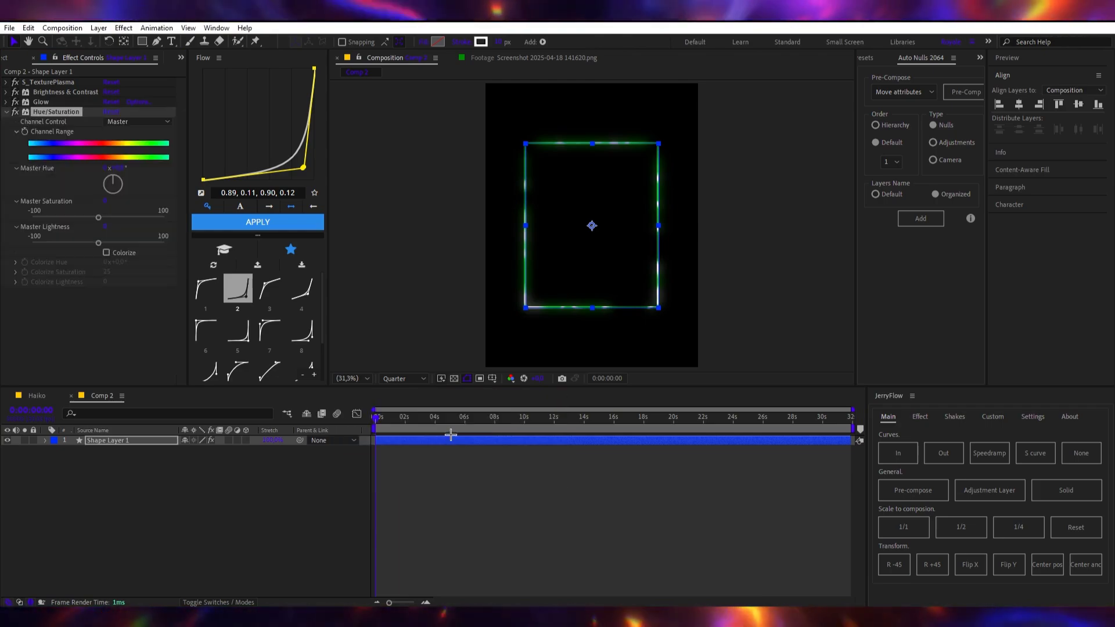
mouse_move(117, 189)
mouse_down()
mouse_move(97, 200)
mouse_move(125, 205)
mouse_up()
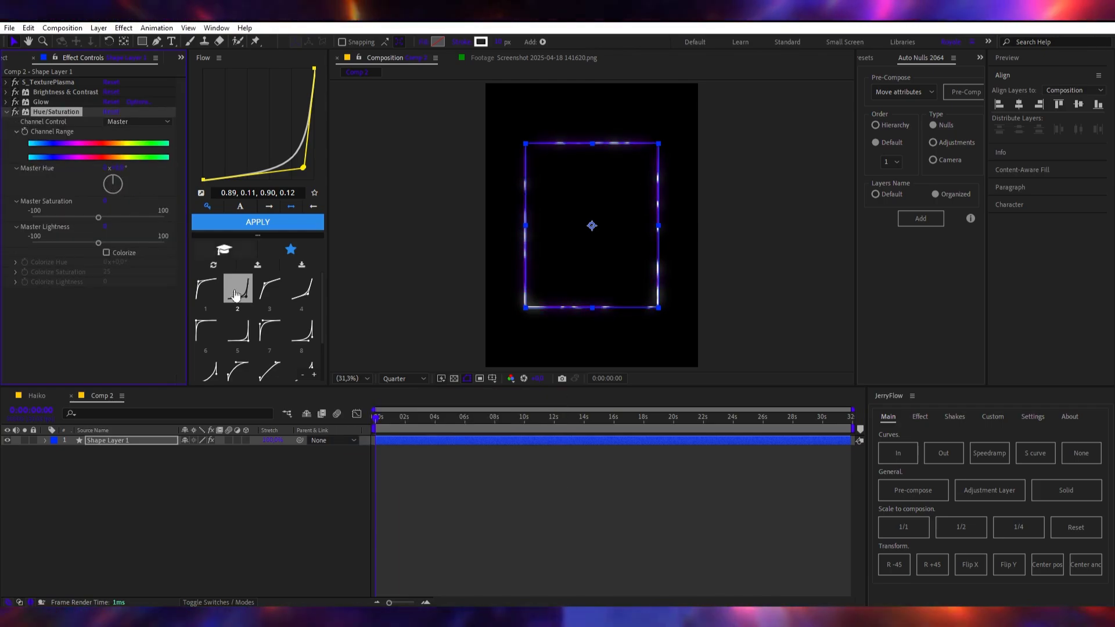
key(ctrl+z)
click(431, 498)
Compare the border with the Haiko edit and remove the Hue/Saturation effect from Comp 2's shape layer.
click(35, 396)
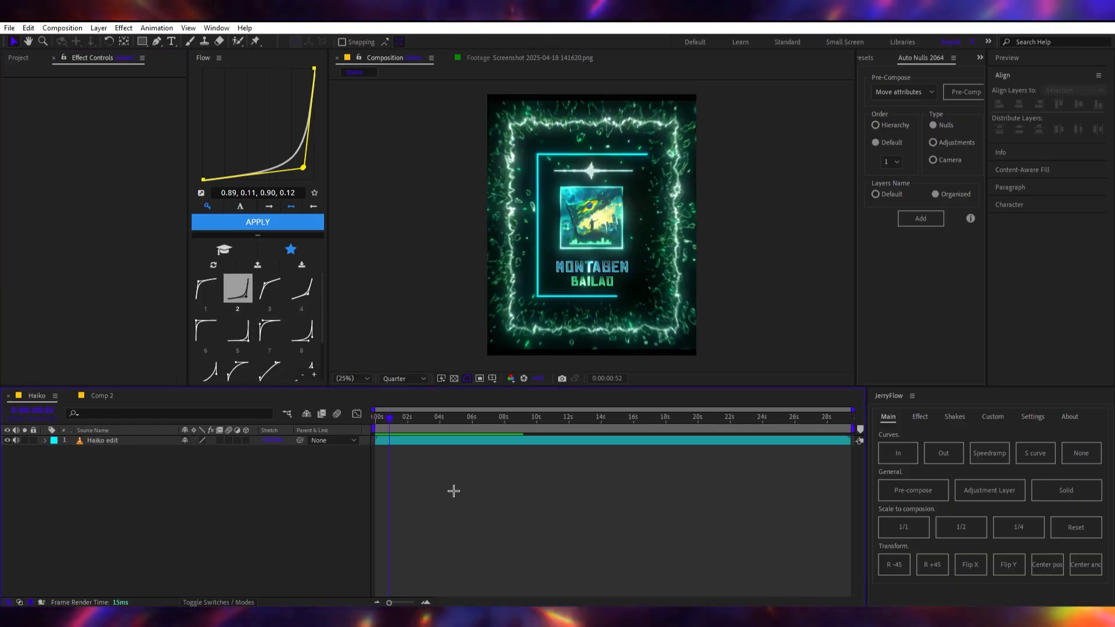
click(99, 395)
click(411, 440)
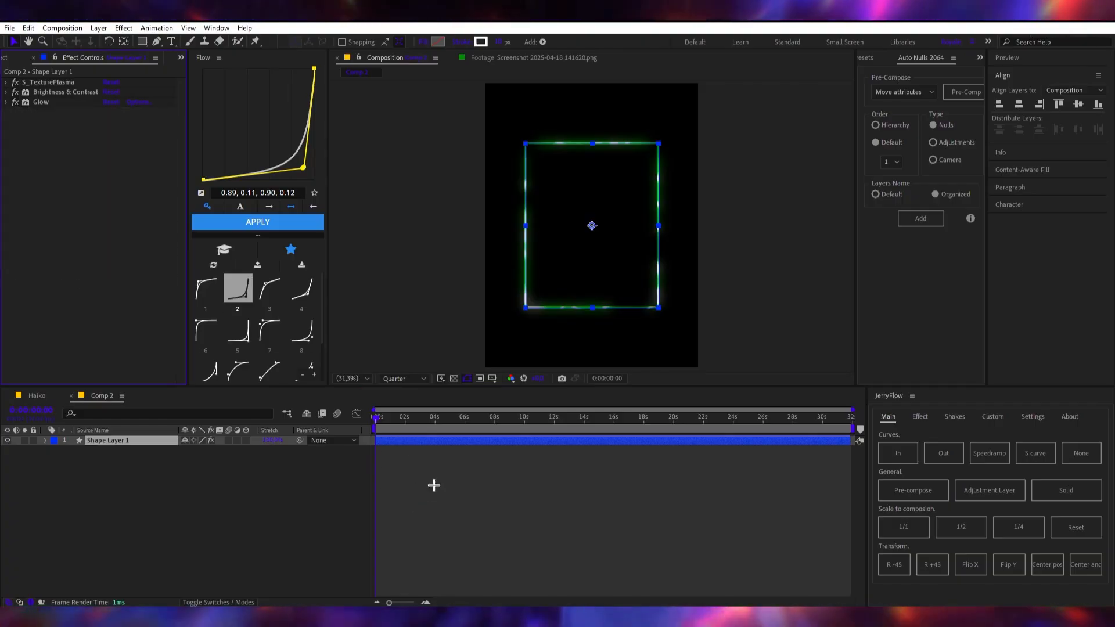
Apply a Turbulent Displace effect to the rectangle's shape layer.
key(ctrl+space)
text(turb)
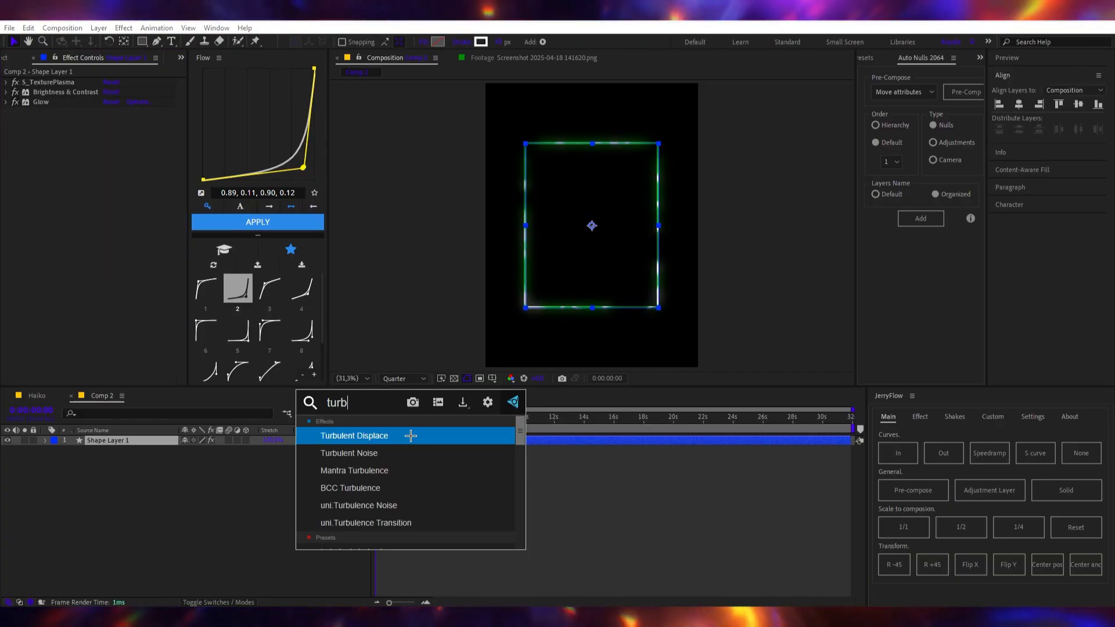
click(410, 436)
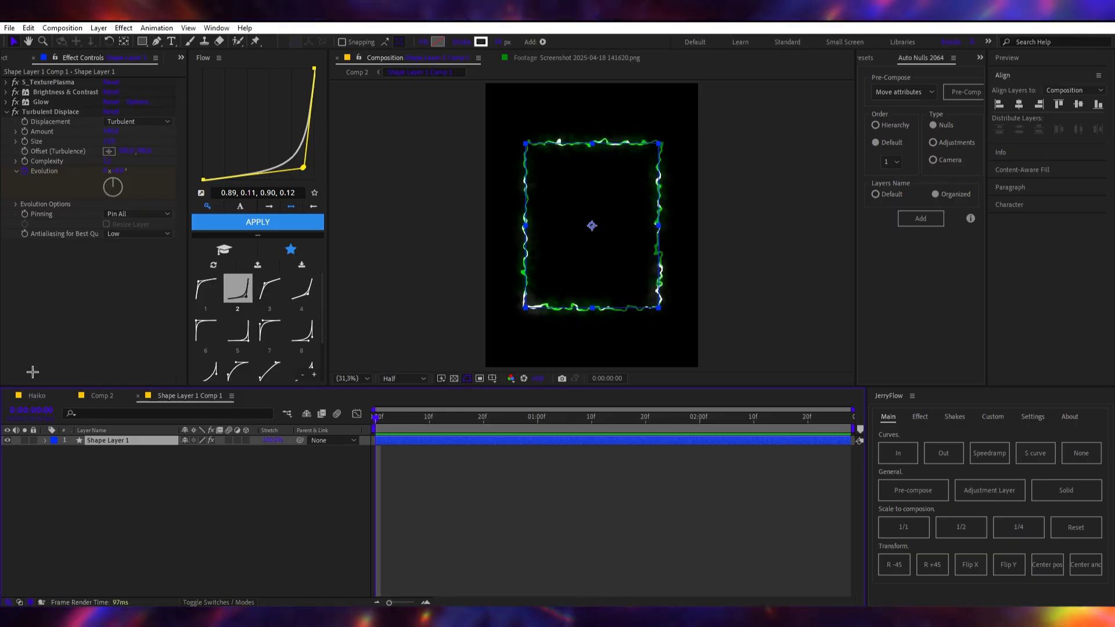
Return to Comp 2 and duplicate the pre-composed border layer Shape Layer 1 Comp 1.
click(100, 393)
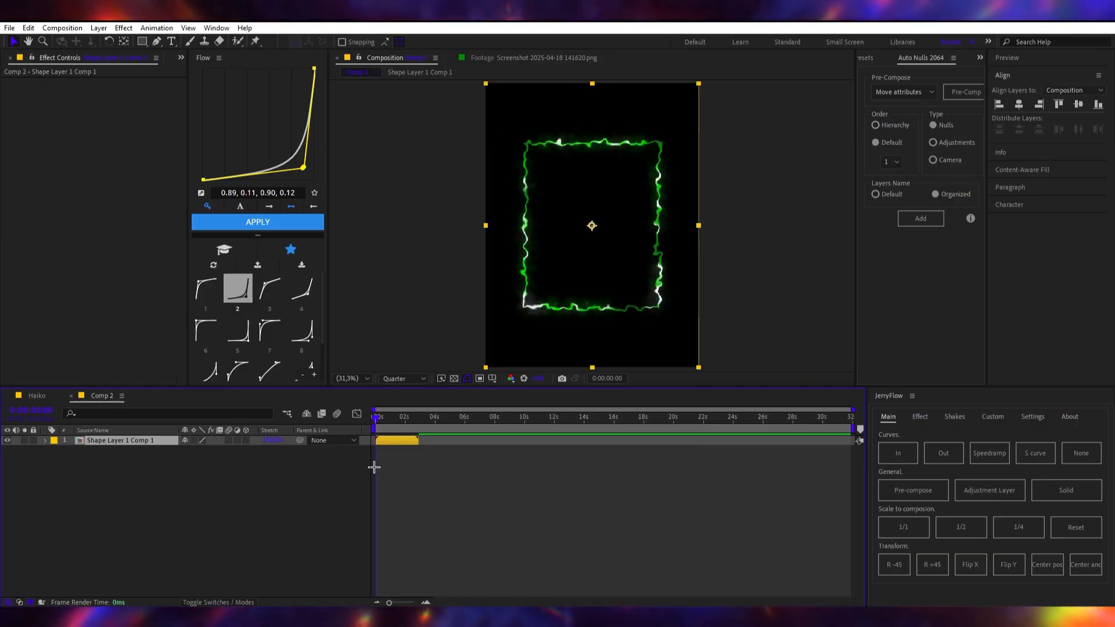
mouse_move(382, 424)
mouse_down()
mouse_move(391, 423)
mouse_move(375, 424)
mouse_up()
click(401, 471)
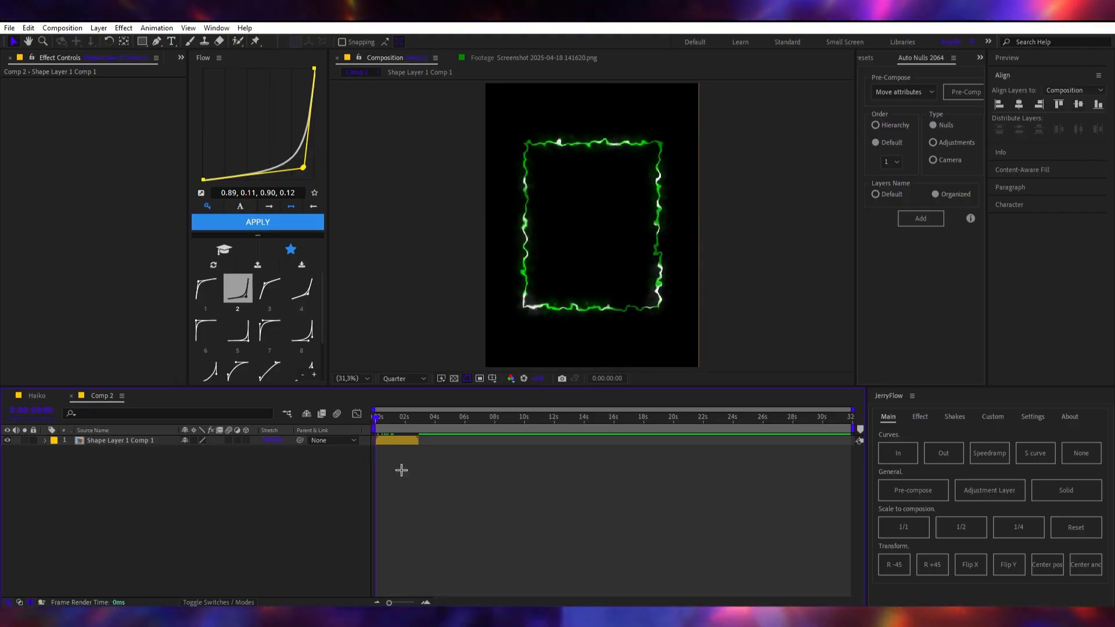
click(405, 441)
key(ctrl+d)
Apply Turbulent Displace to the lower border copy, increasing its Complexity and Amount and reducing its Size.
key(ctrl+space)
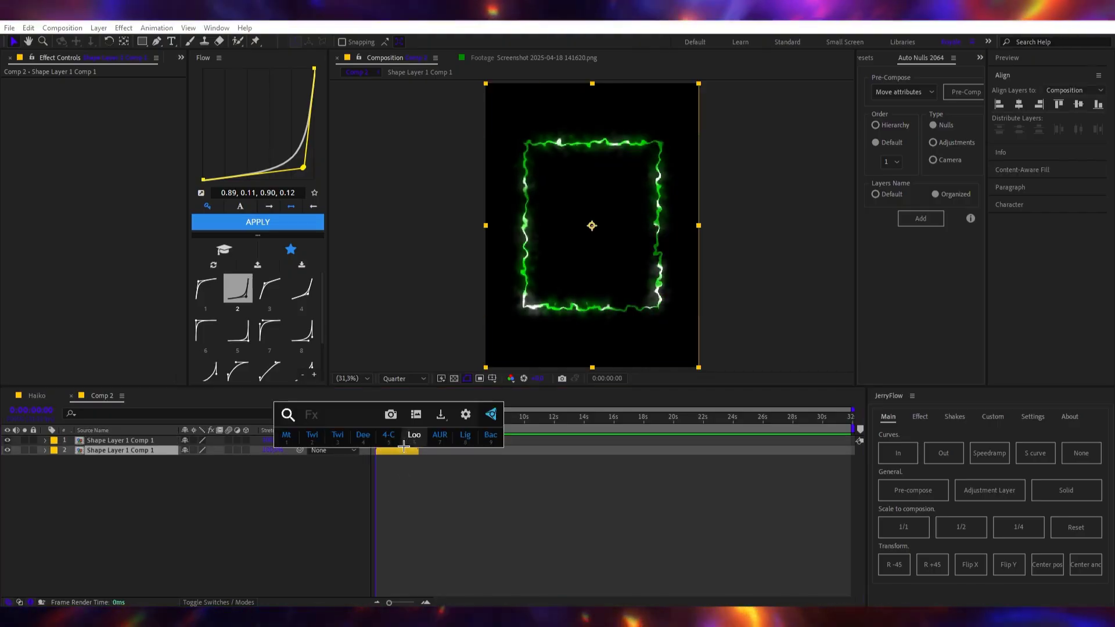
text(turb)
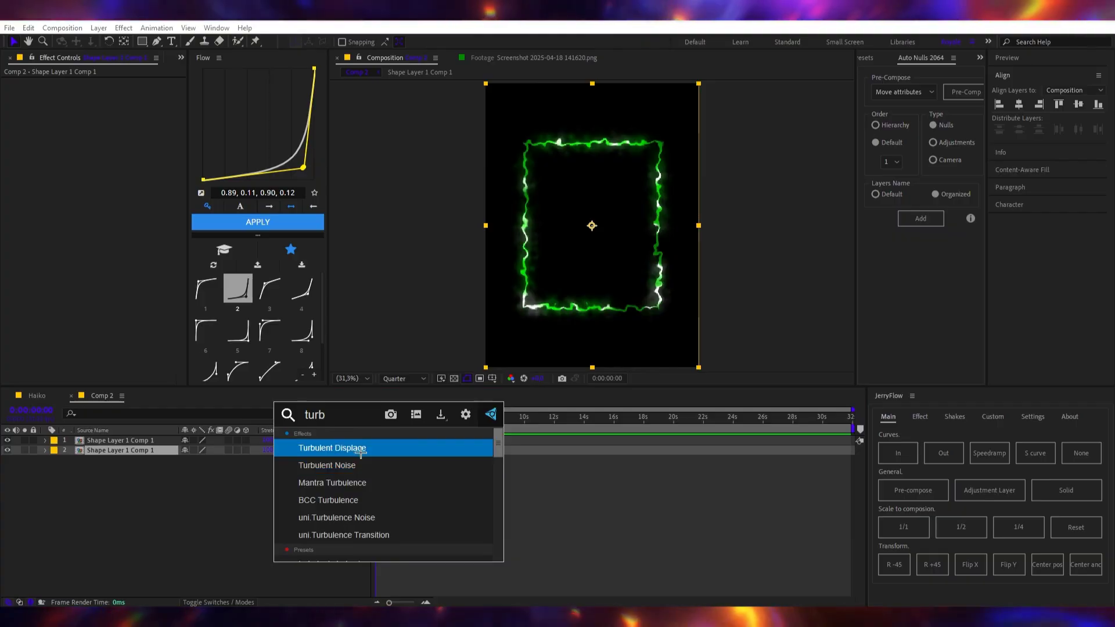
key(Return)
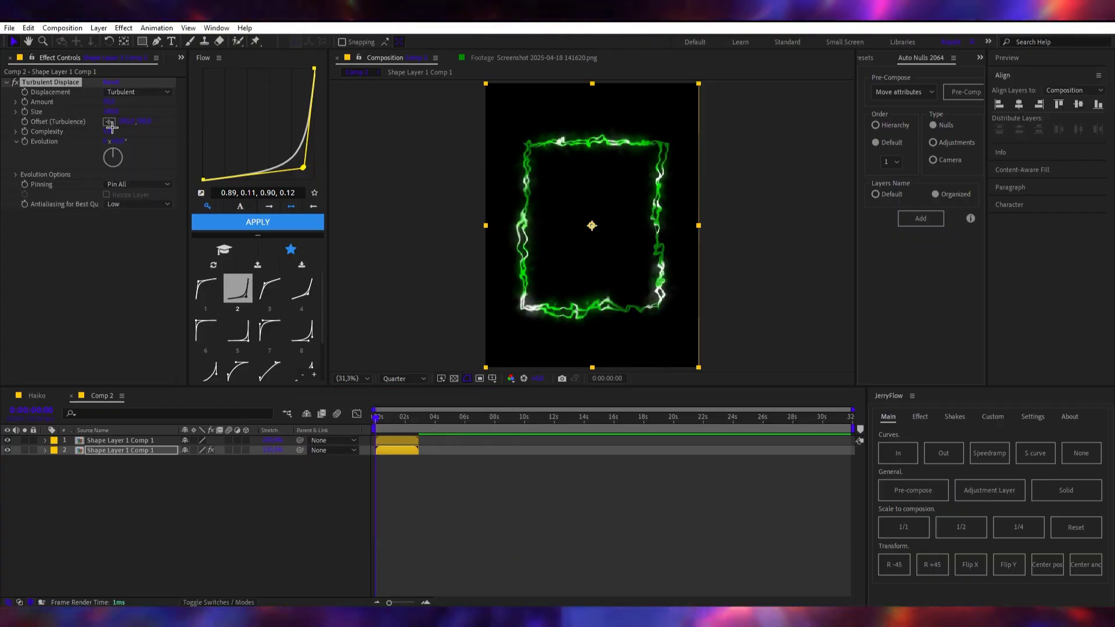
drag(126, 132, 204, 131)
drag(109, 102, 257, 108)
drag(101, 112, 72, 118)
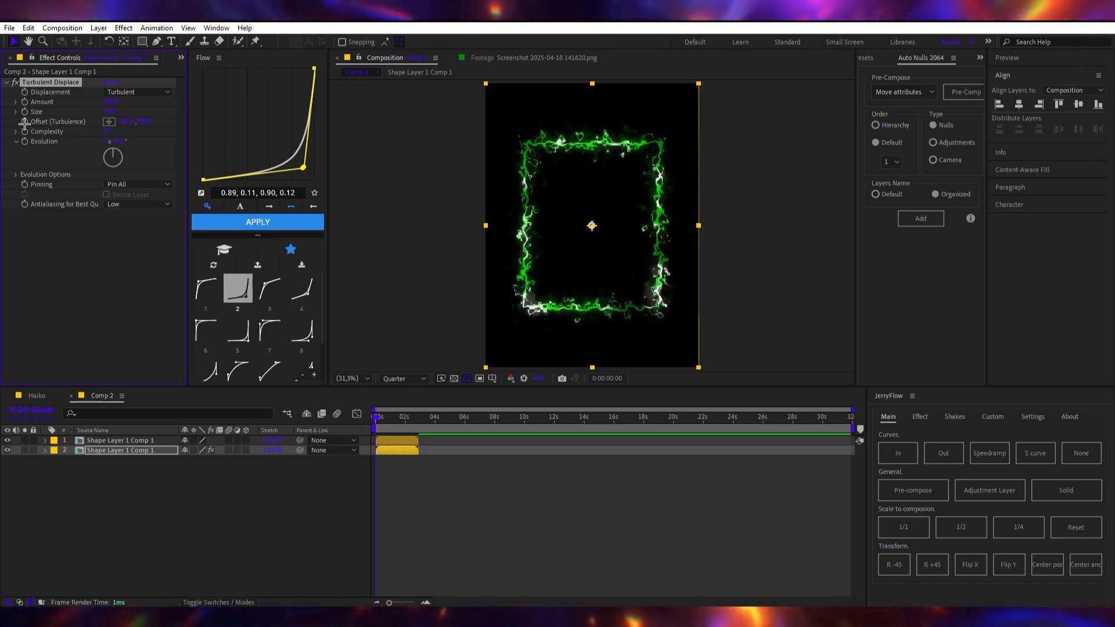
Animate the lower copy's Turbulent Displace Offset with keyframes at the layer's start and end, then preview the motion.
key(u)
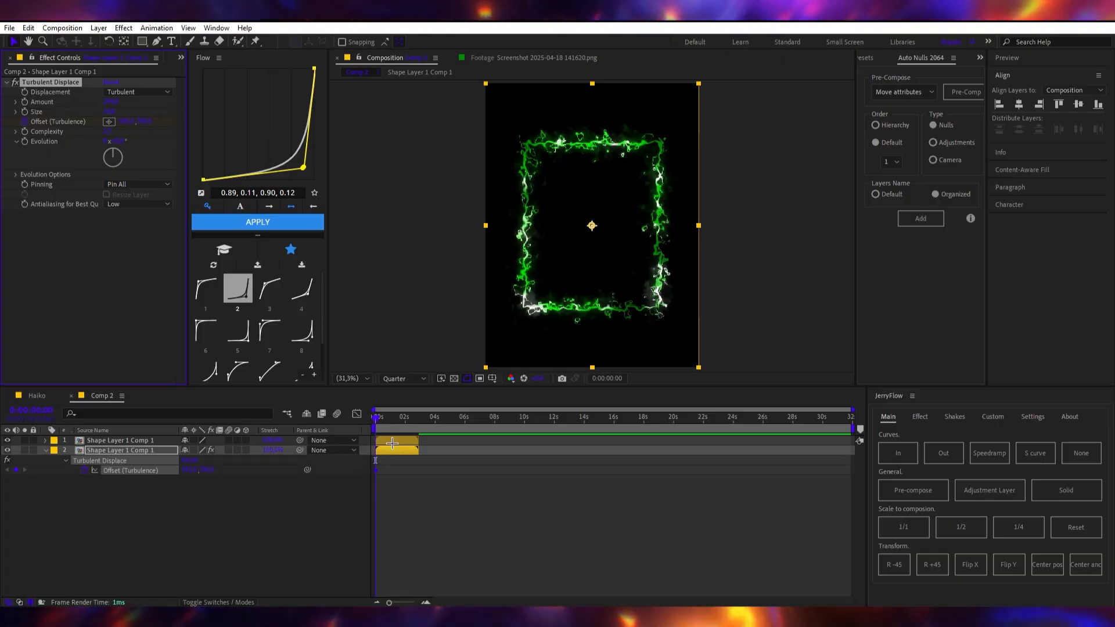
key(space)
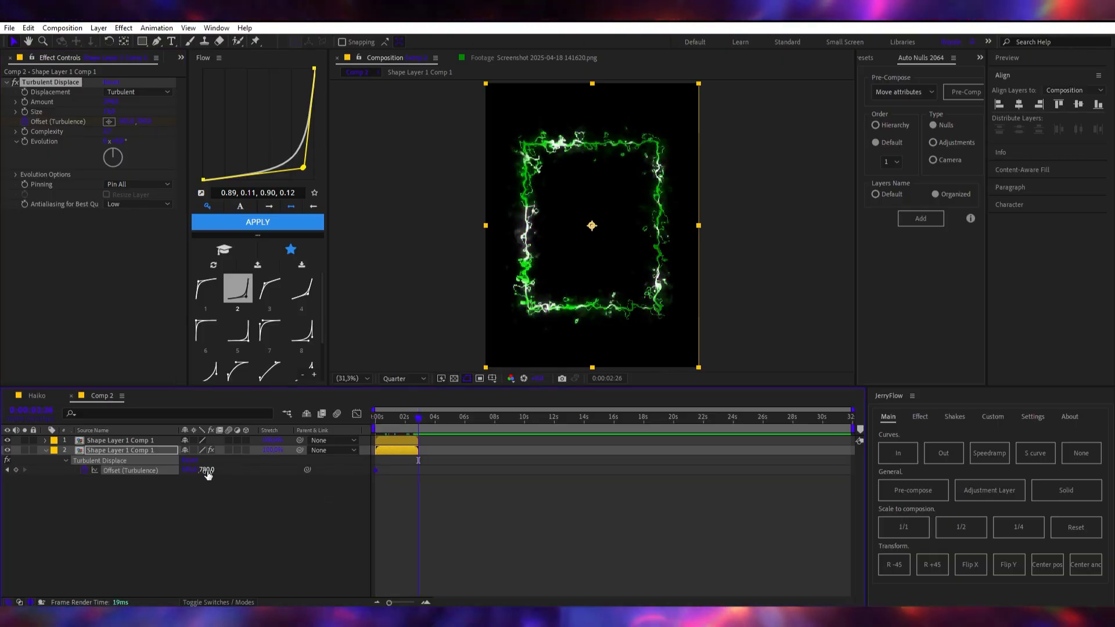
drag(206, 472, 113, 473)
drag(206, 471, 102, 479)
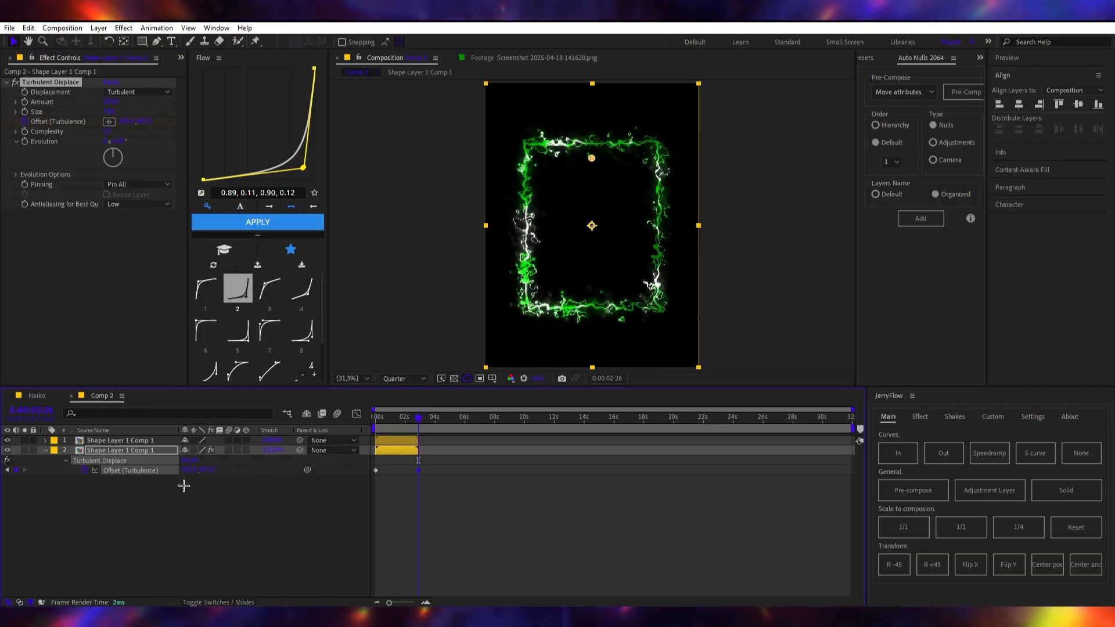
click(183, 486)
drag(418, 470, 420, 473)
click(420, 487)
drag(419, 417, 316, 424)
key(space)
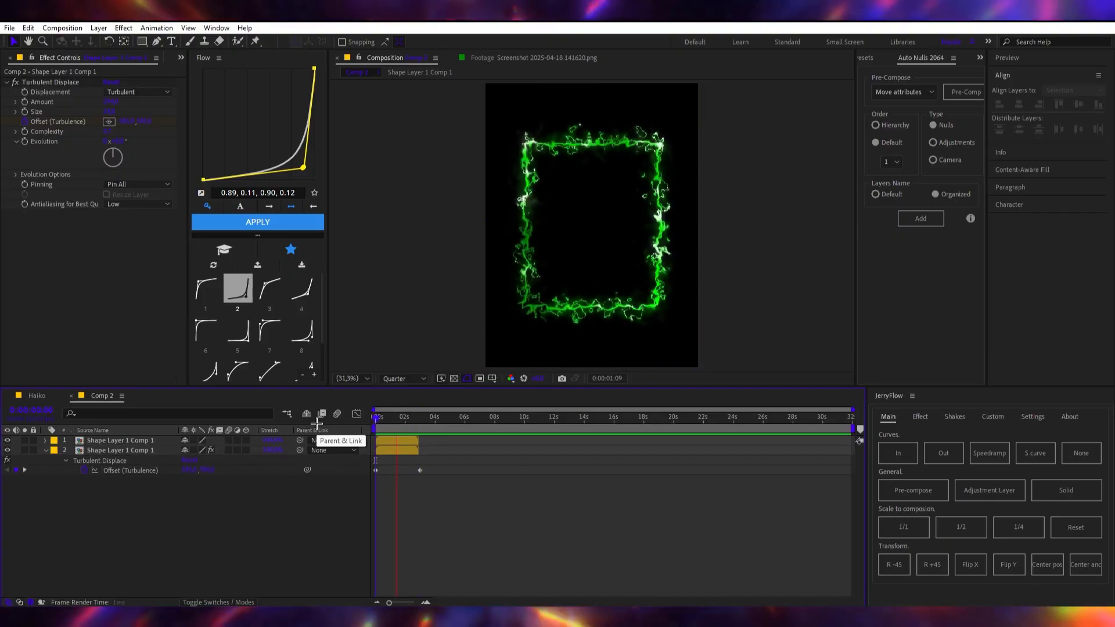
key(space)
Pre-compose the two border layers together as Pre-comp 1.
click(406, 441)
shift+click(404, 451)
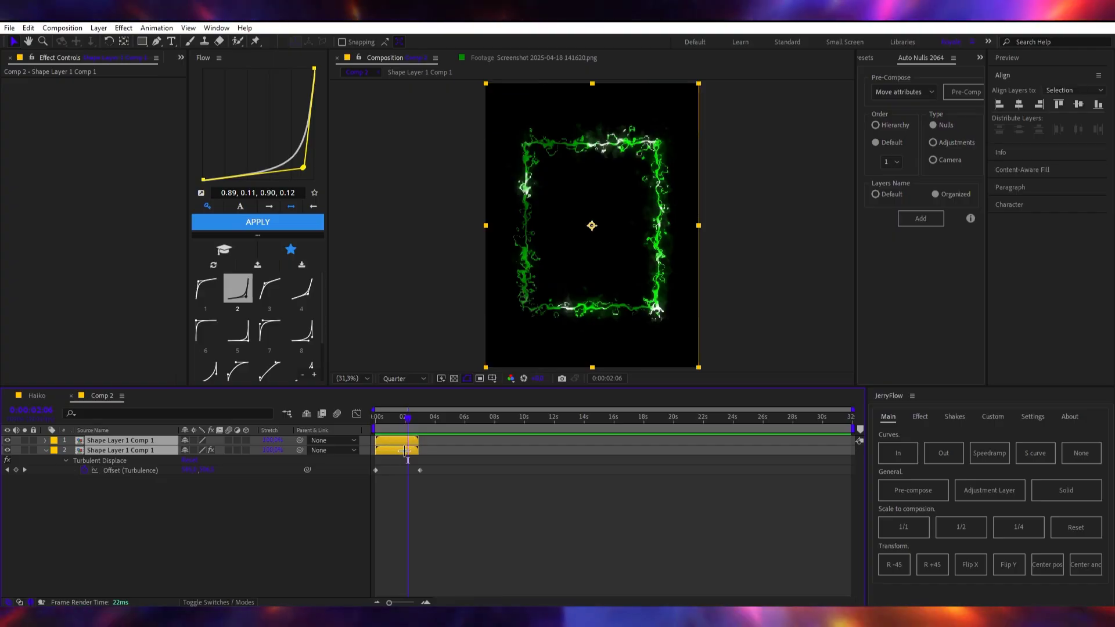
click(414, 459)
right_click(404, 448)
click(448, 513)
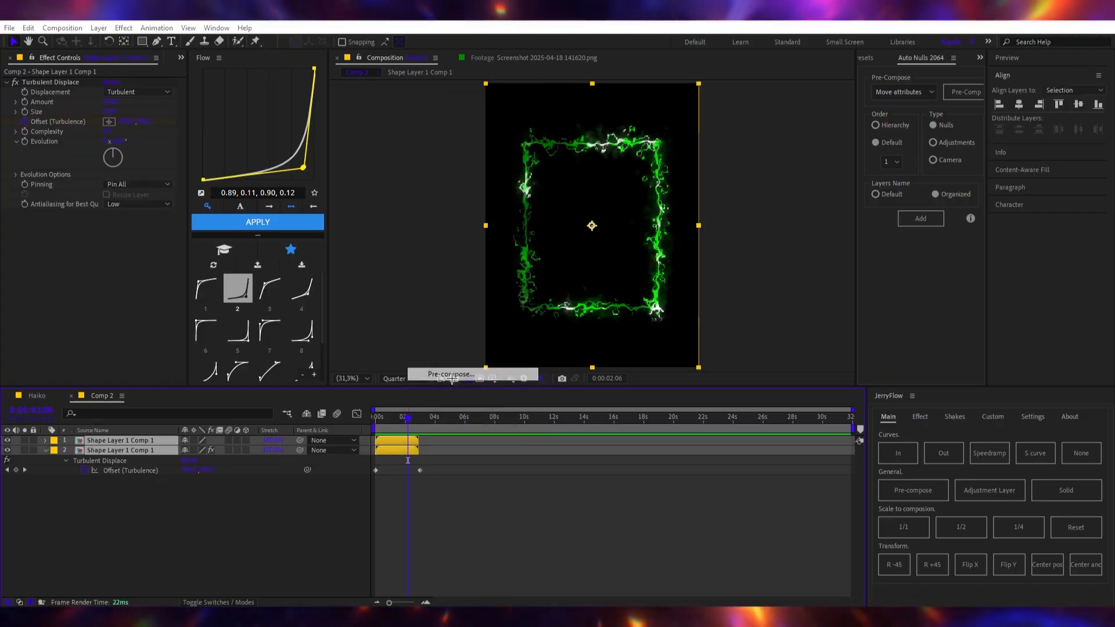
key(Return)
End the work area at 0:00:04:02 and trim Comp 2 to it.
drag(351, 457, 496, 451)
key(n)
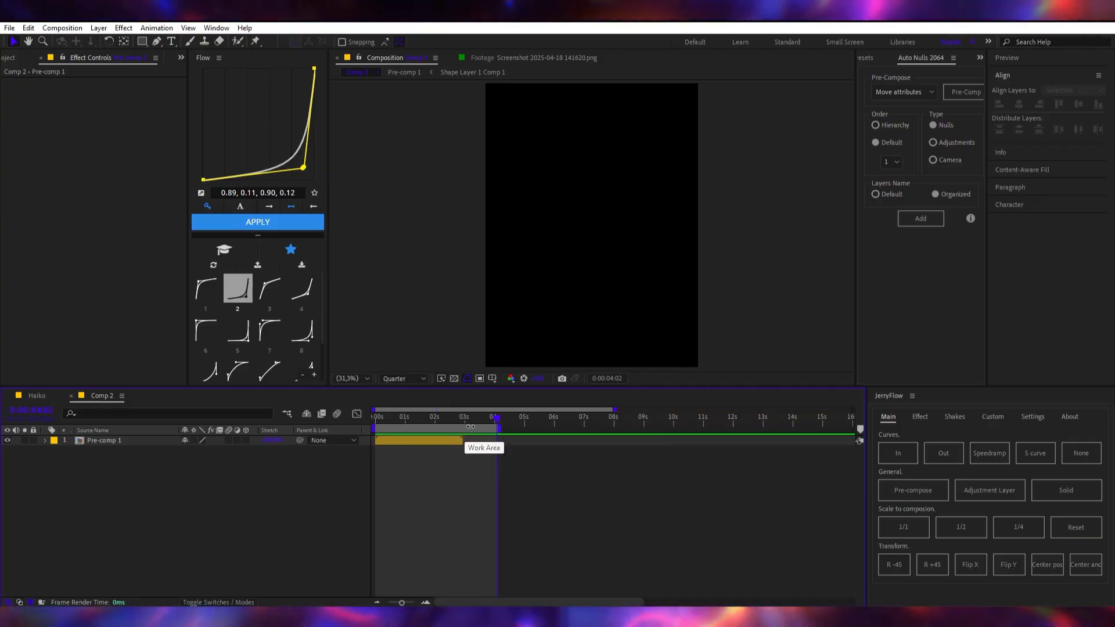
right_click(464, 431)
click(513, 460)
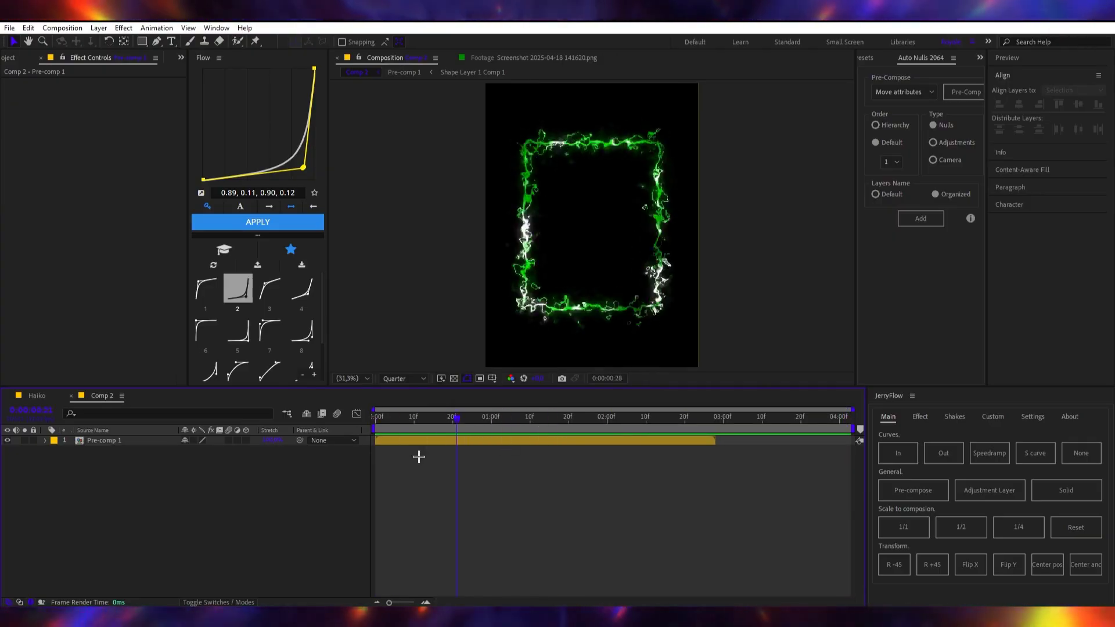
Duplicate the Pre-comp 1 layer twice to get three stacked copies.
click(383, 441)
click(456, 417)
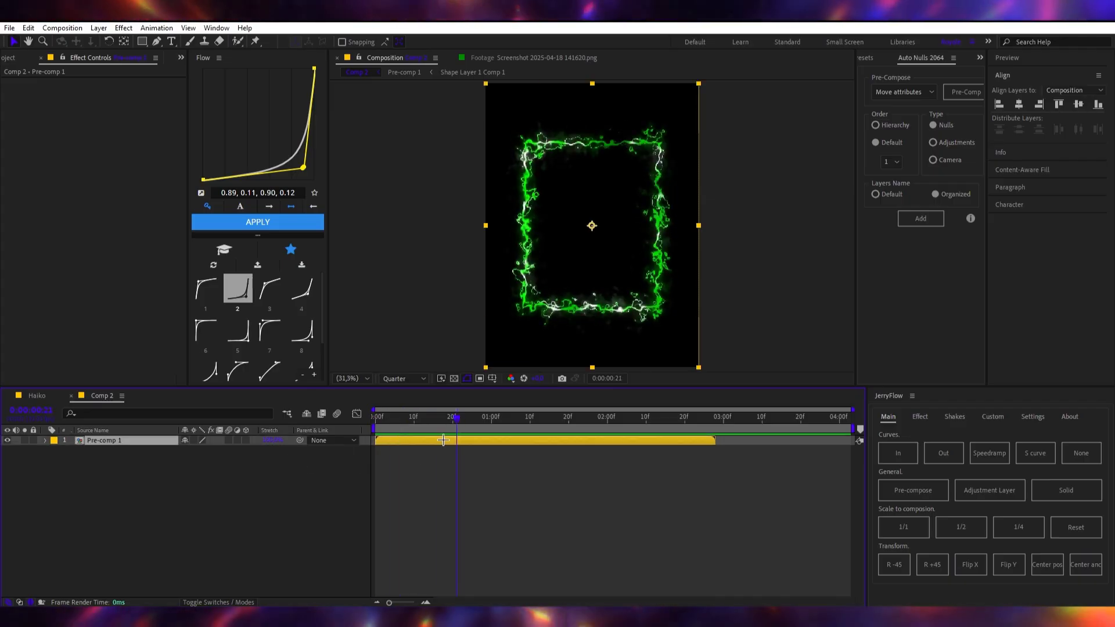
key(ctrl+d)
key(ctrl+d)
key(space)
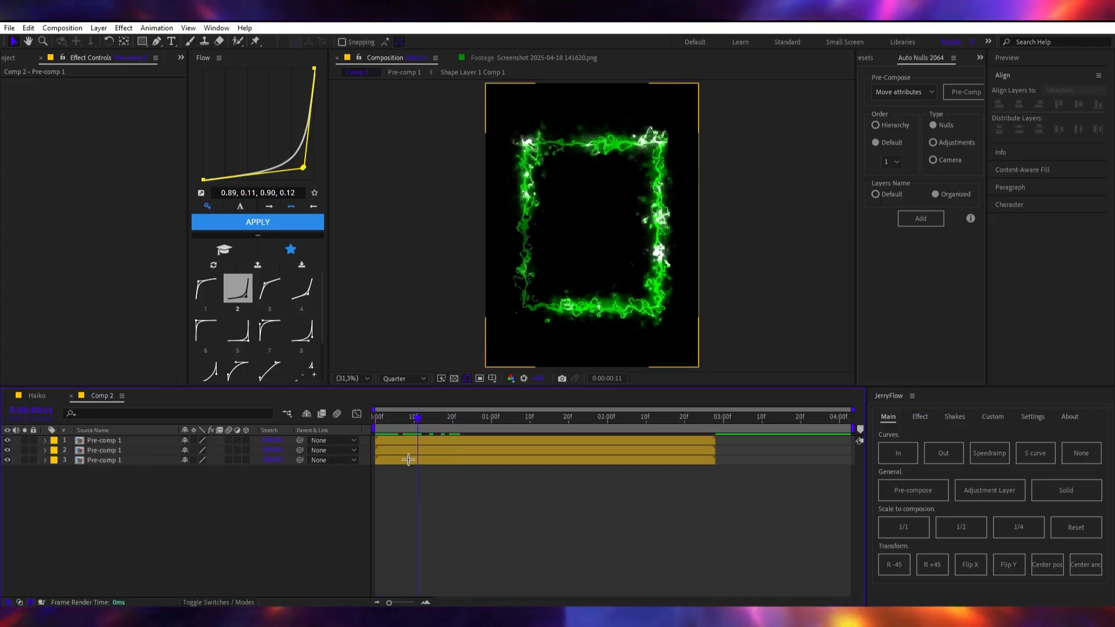
Make the three Pre-comp 1 layers 3D and bring the lowest one closer with a negative Z position.
click(409, 460)
click(230, 441)
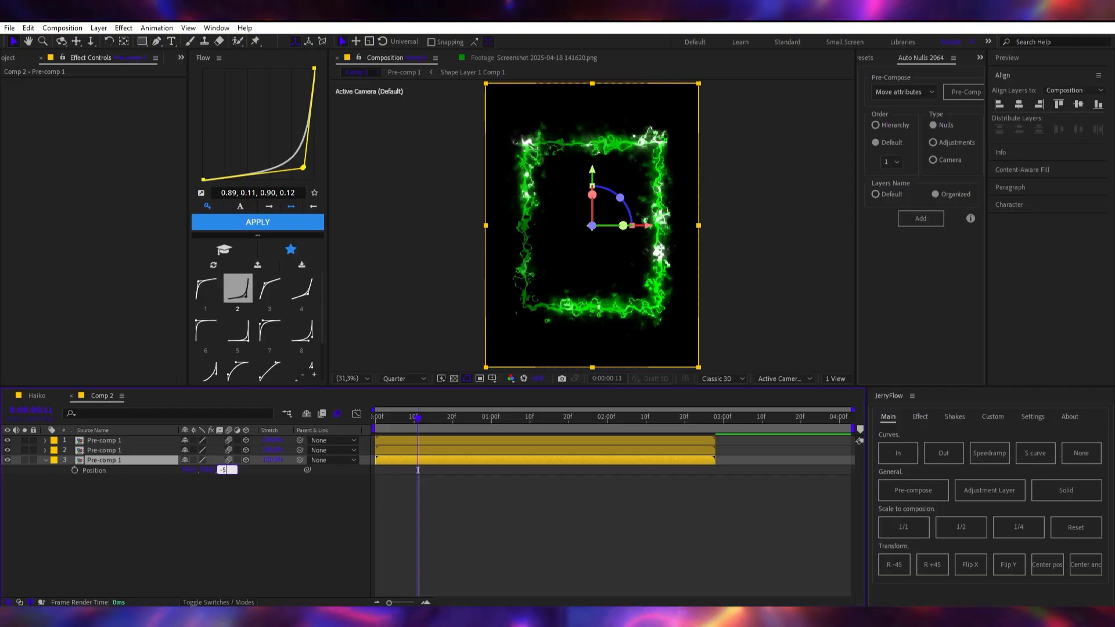
key(Return)
click(496, 502)
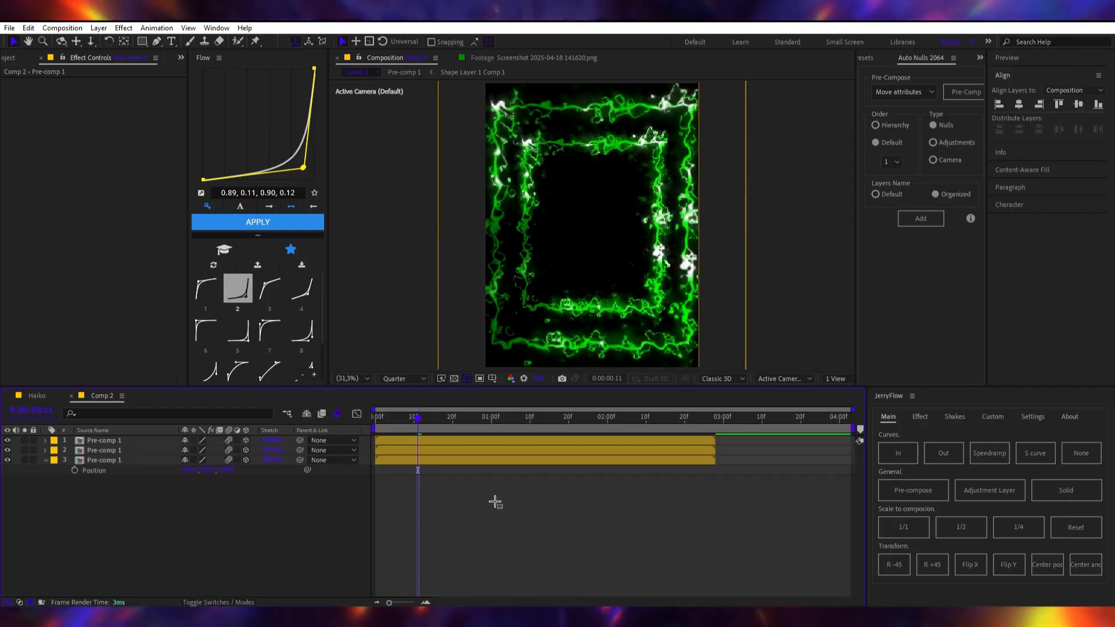
Set the topmost Pre-comp 1 layer's Z position to 500 and return the playhead to the start.
click(428, 442)
key(p)
click(227, 453)
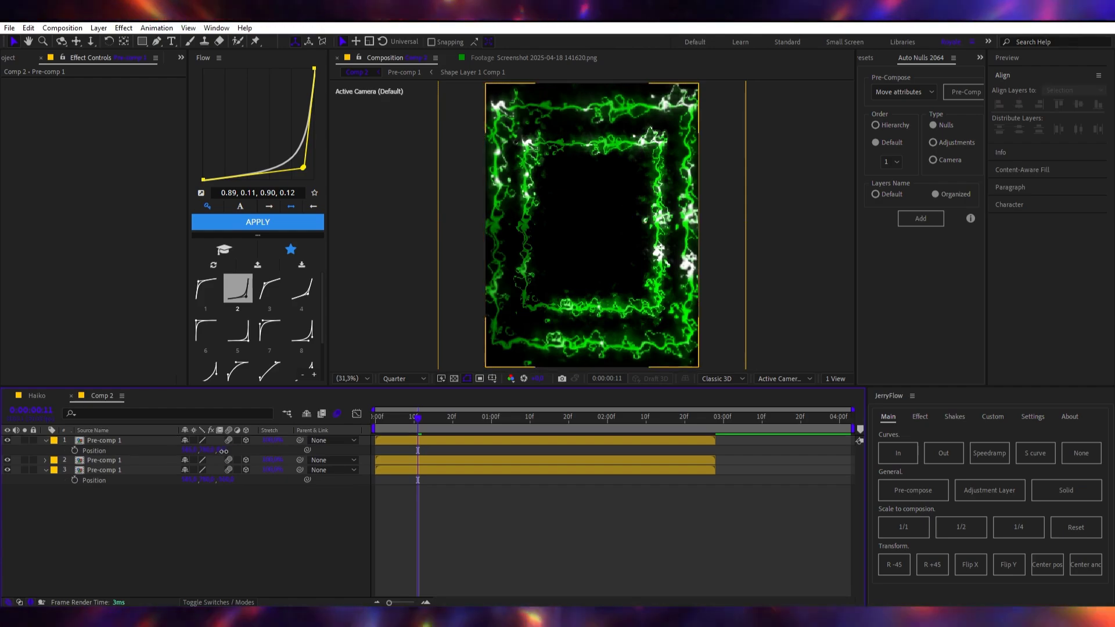
text(500)
key(Return)
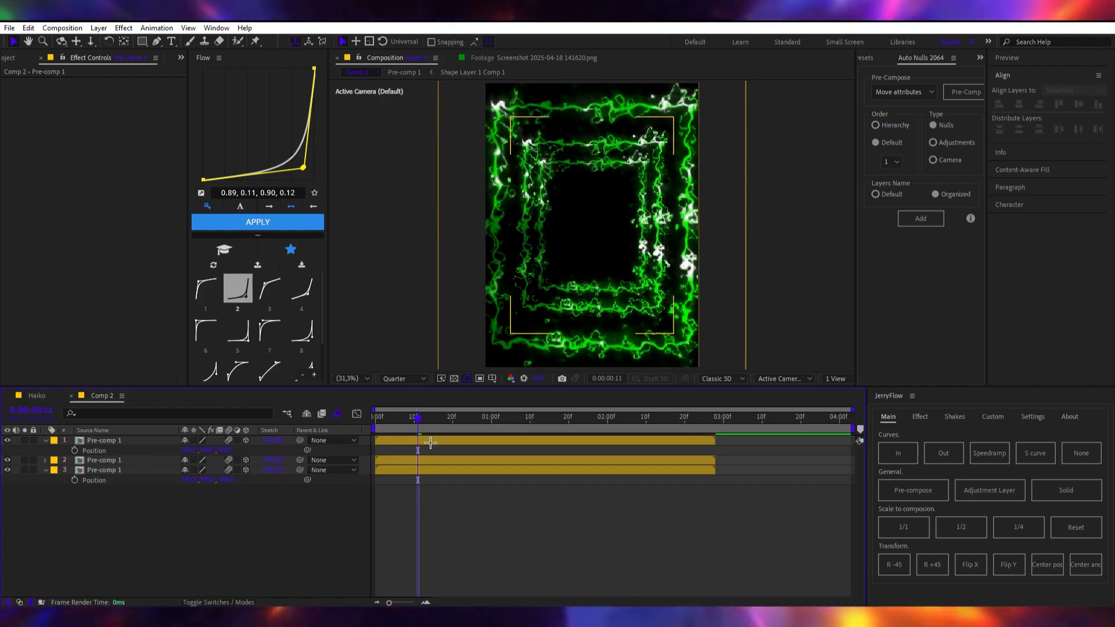
drag(417, 419, 339, 447)
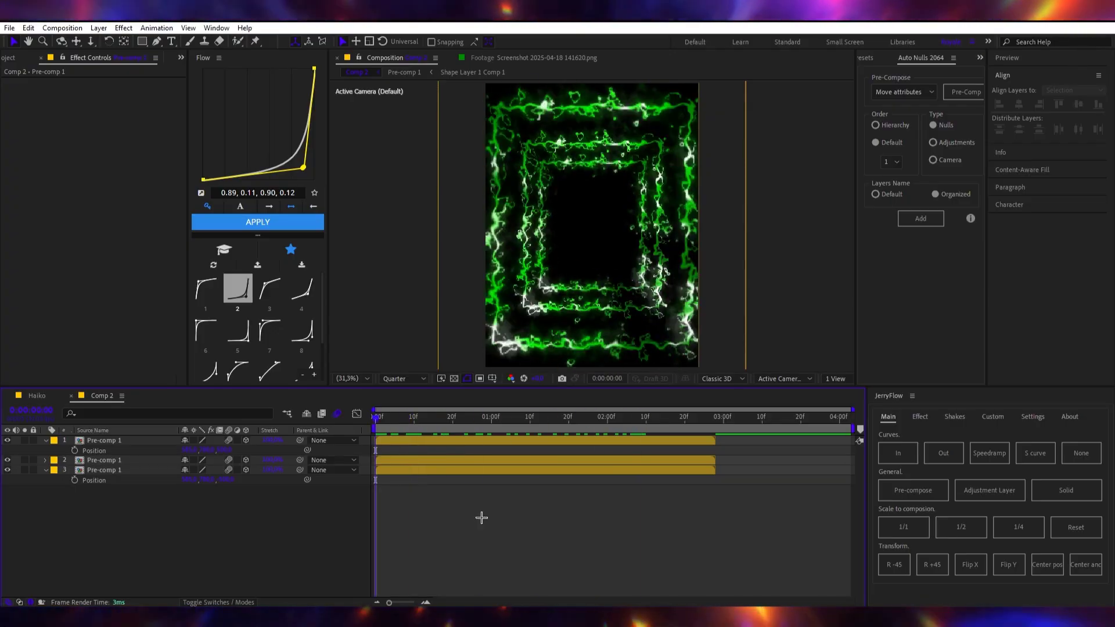
Compare the layered borders with the Haiko edit and check them at Full preview resolution before returning to Quarter.
click(45, 396)
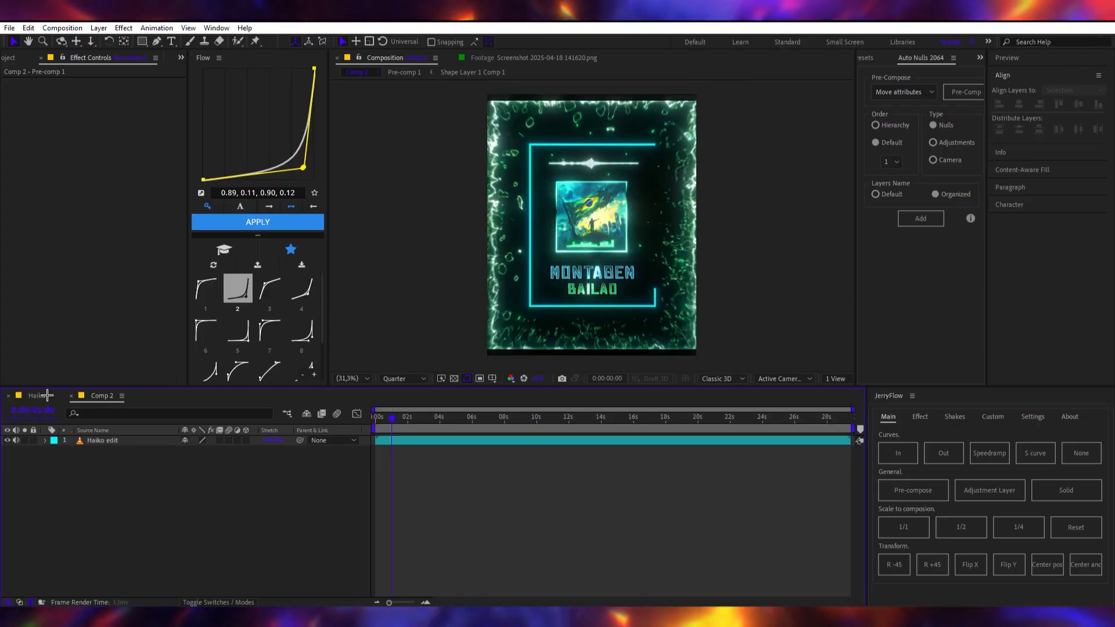
click(102, 397)
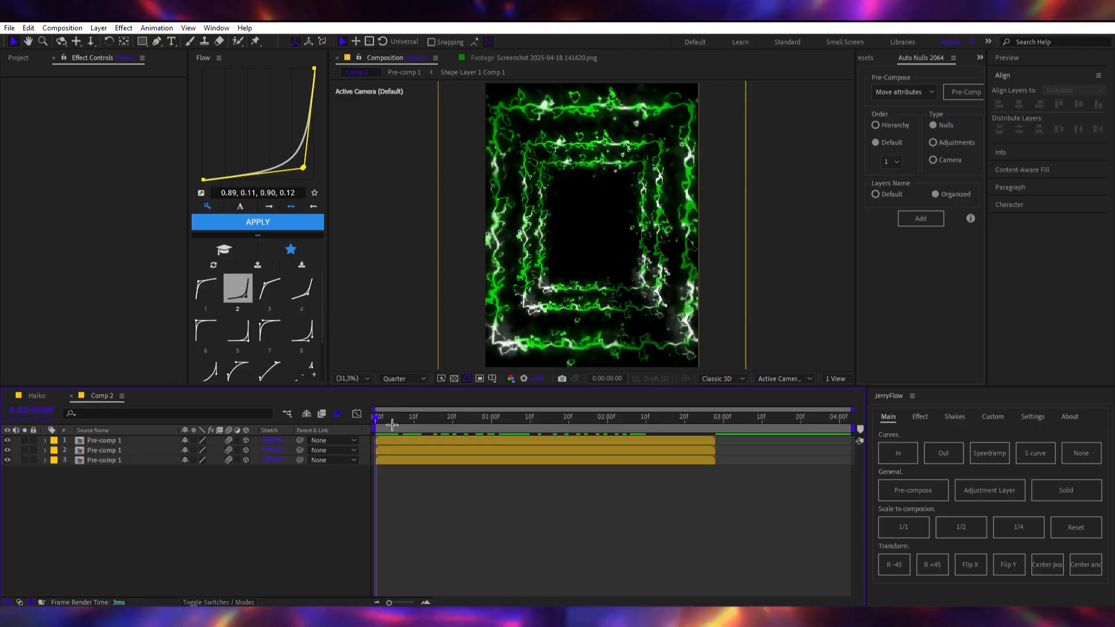
click(399, 379)
click(396, 417)
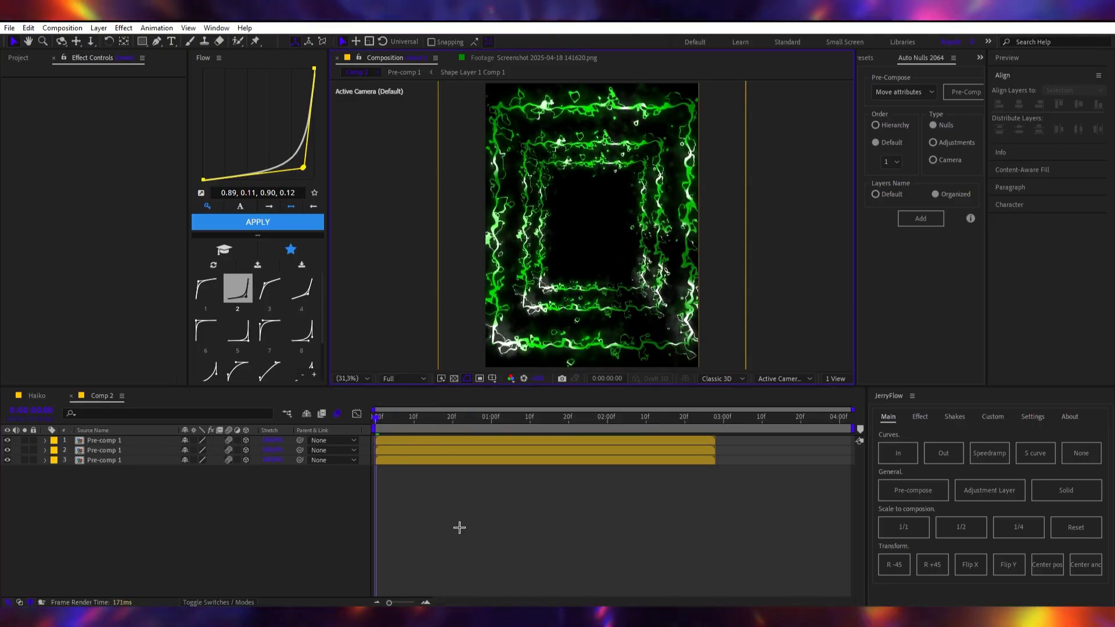
click(402, 378)
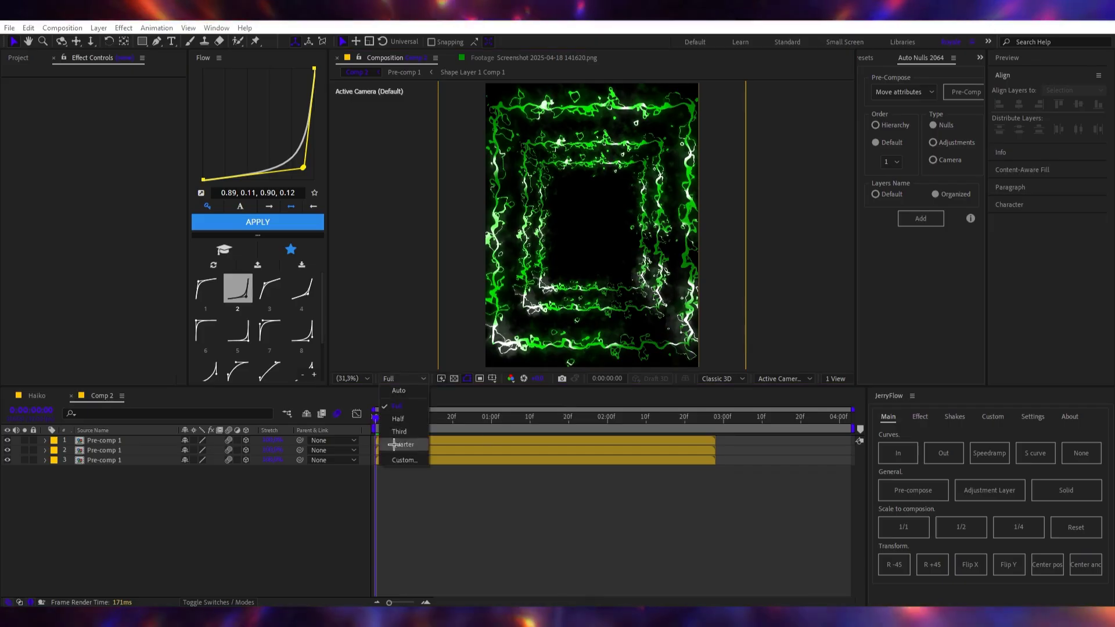
click(396, 446)
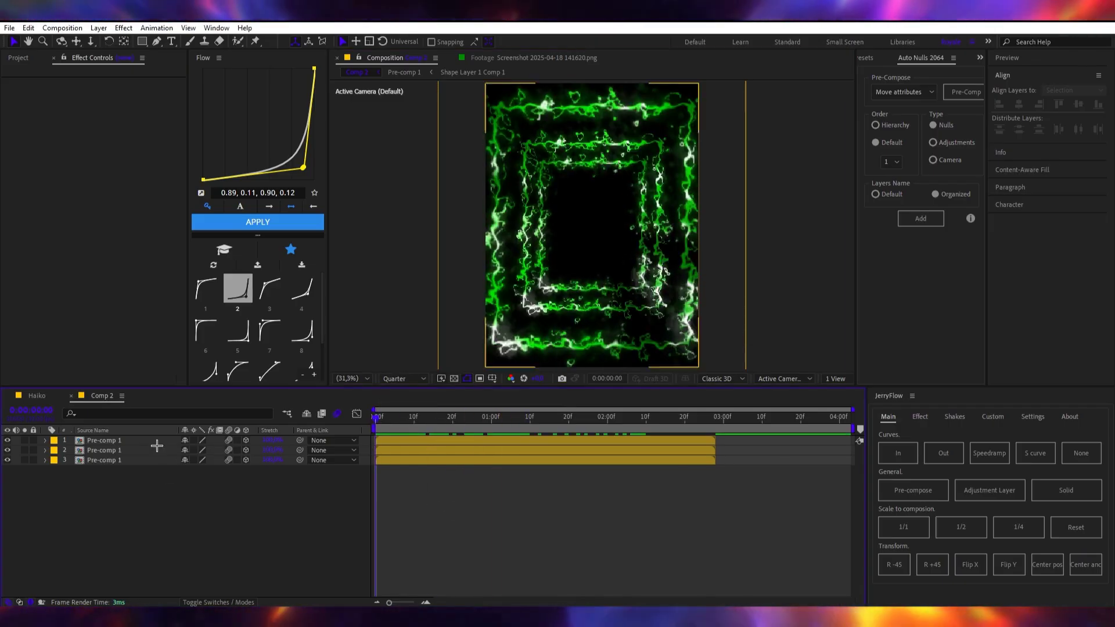
Add a camera to Comp 2 and place it beneath the Pre-comp 1 layers.
right_click(293, 536)
mouse_move(378, 395)
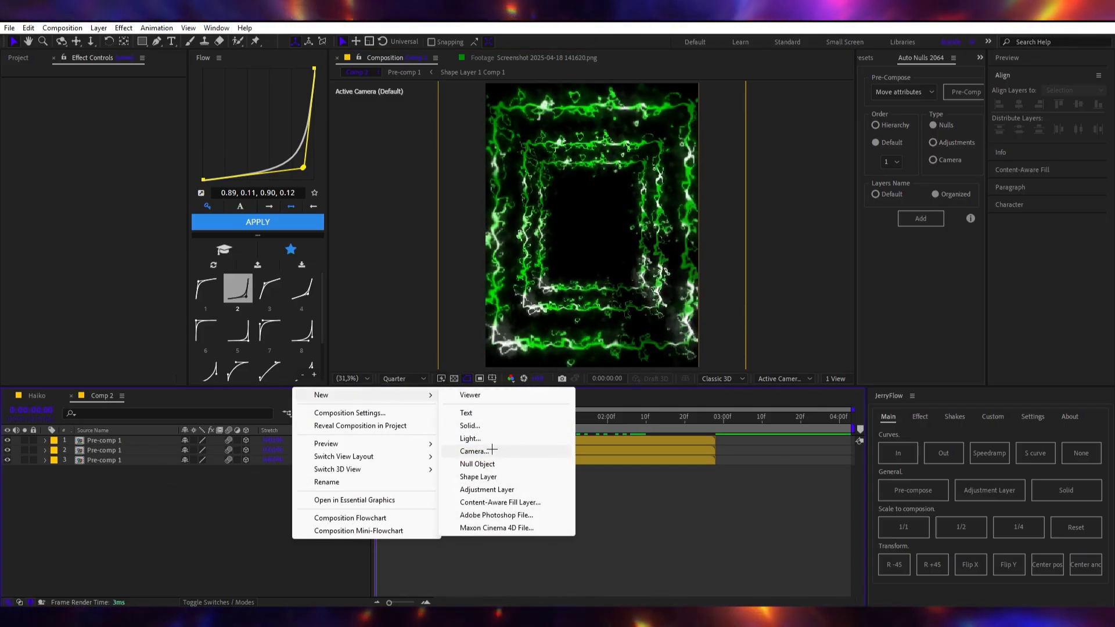
click(498, 452)
click(668, 439)
drag(138, 507, 138, 505)
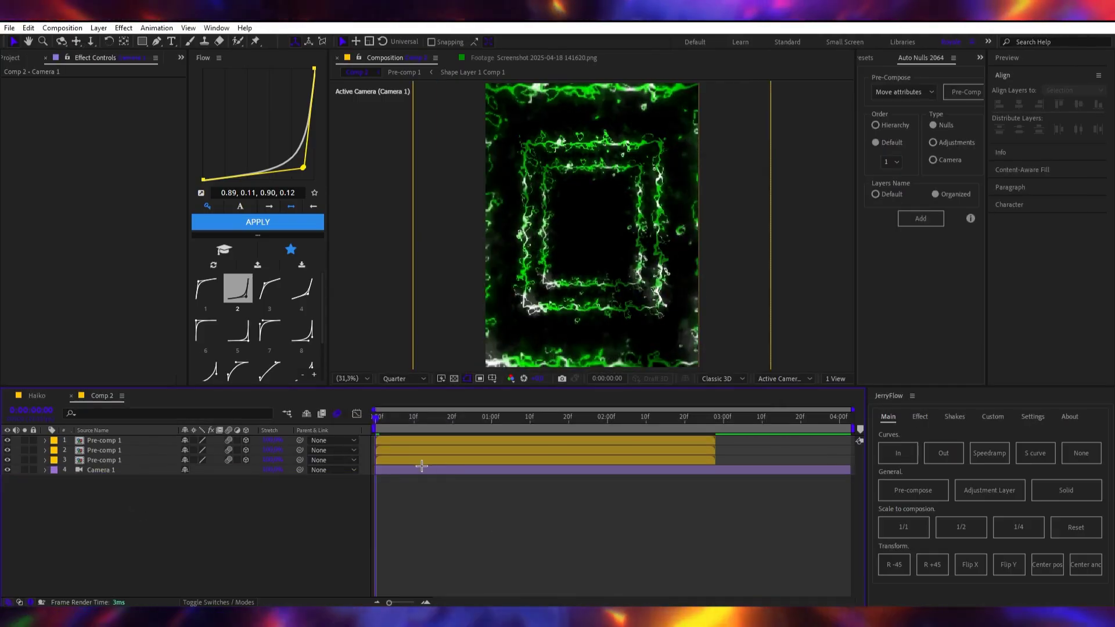
Add a 3D null object at the top of the layer stack and parent Camera 1 to it.
right_click(269, 537)
mouse_move(348, 391)
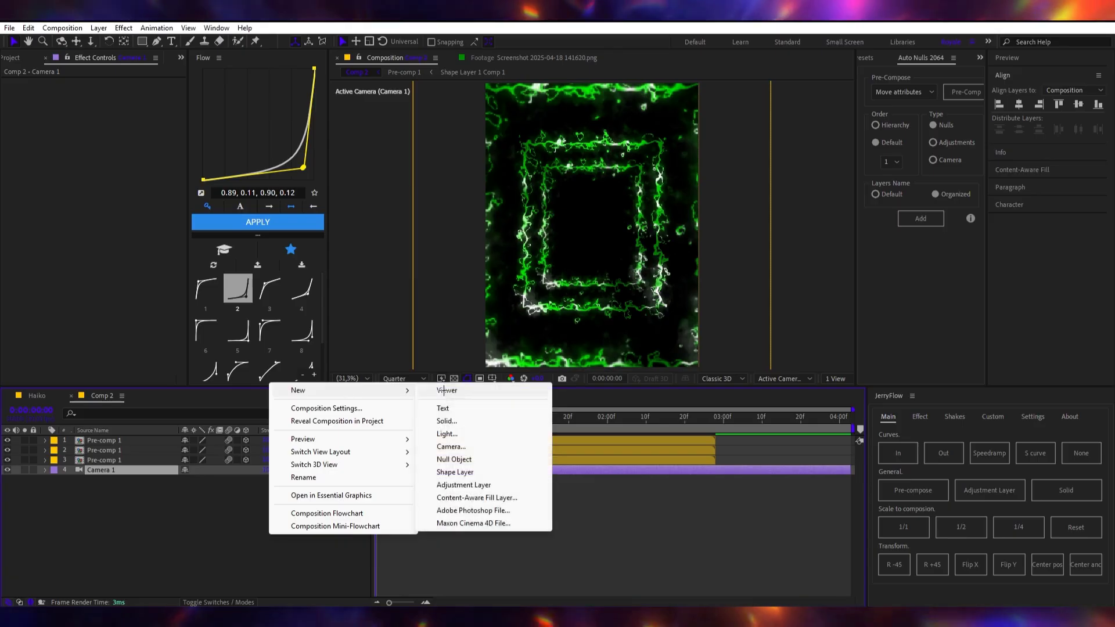
click(454, 459)
click(297, 480)
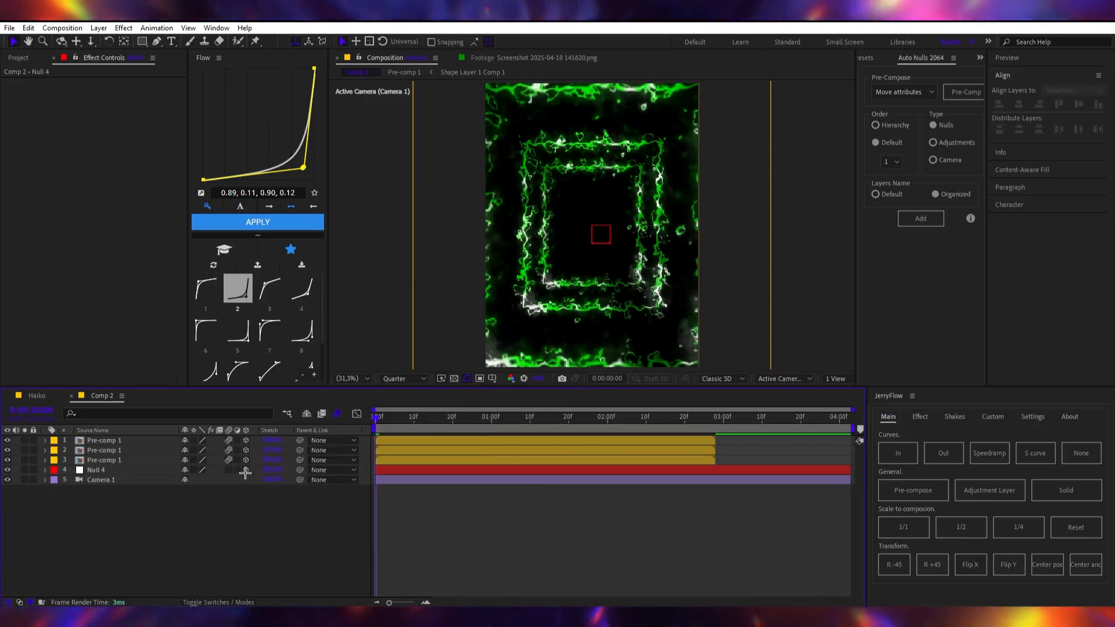
drag(300, 480, 123, 440)
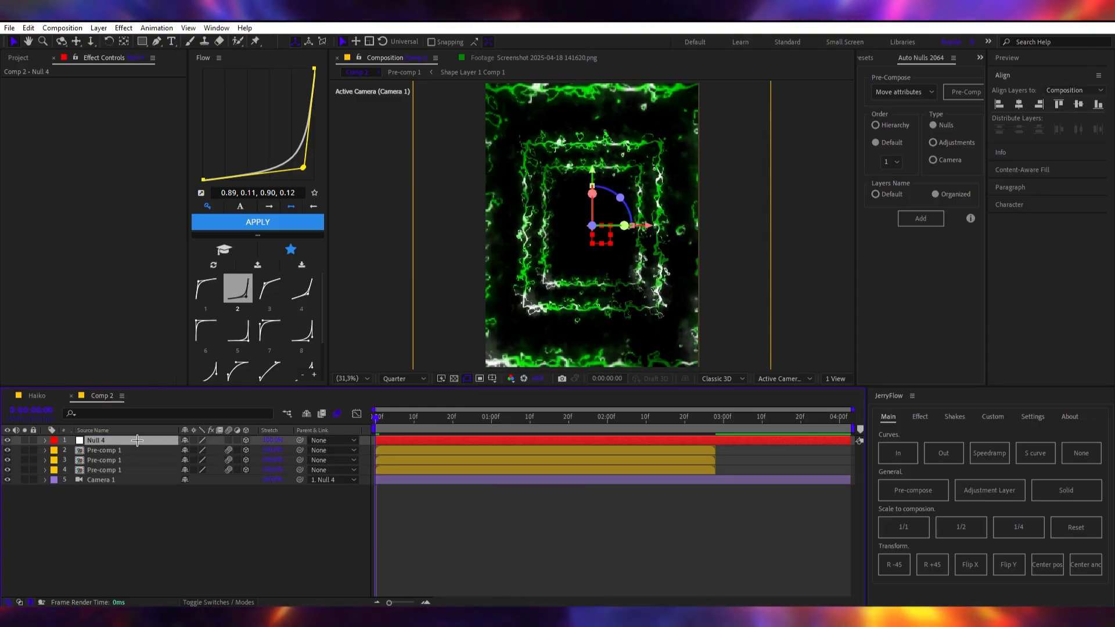
Separate the null's position dimensions and keyframe its Z Position at about -359 at the start of Comp 2.
key(p)
right_click(117, 449)
click(227, 316)
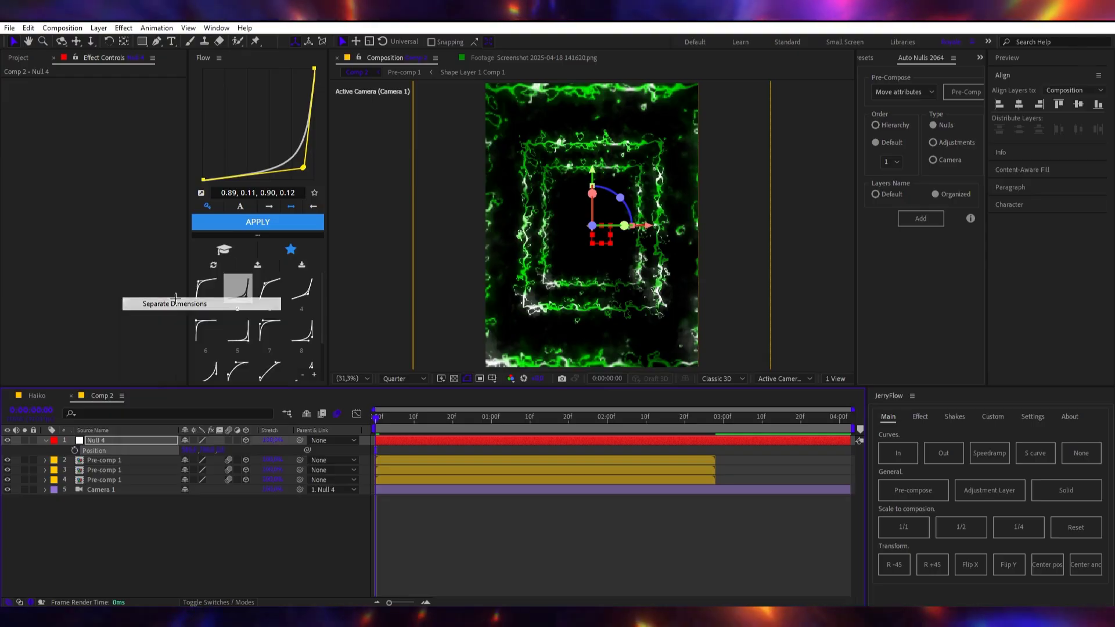
click(365, 462)
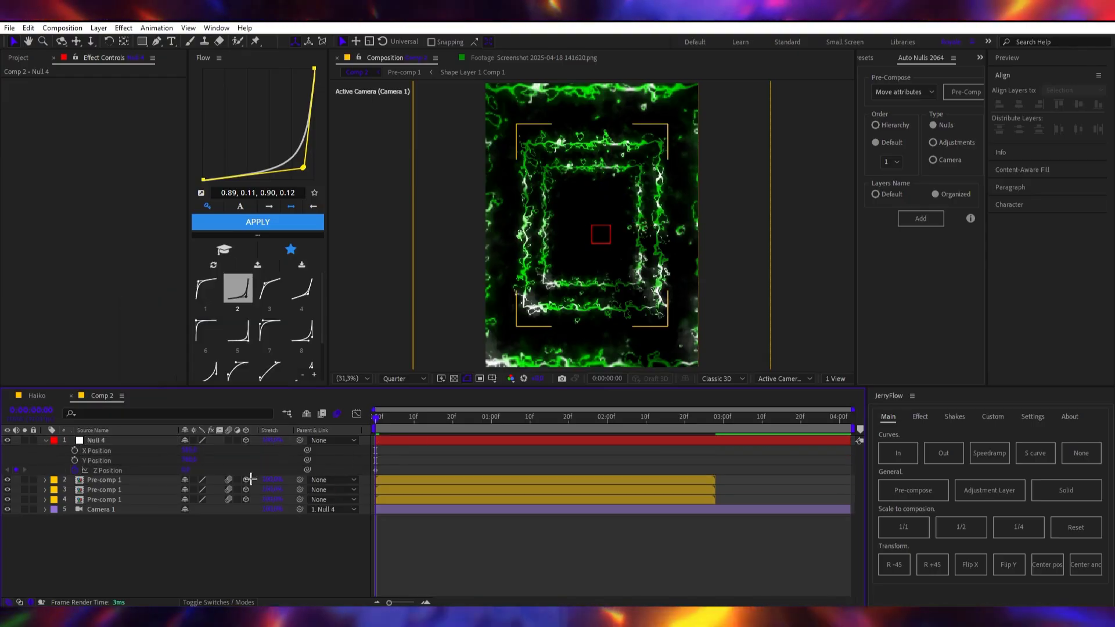
drag(189, 473, 392, 470)
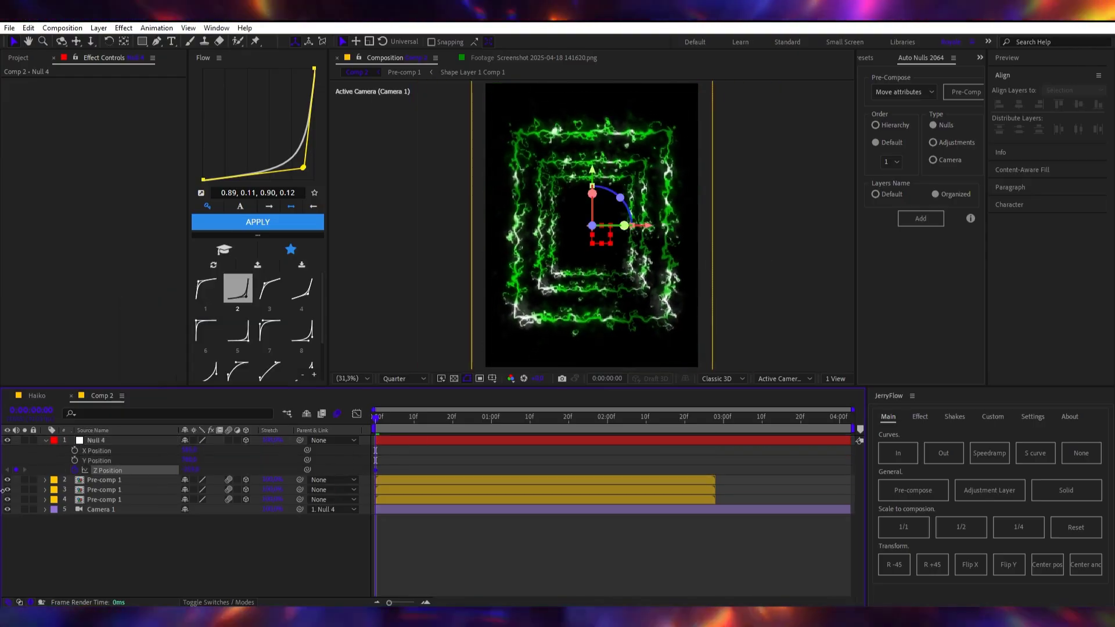
Keyframe the null's Z Position so the camera pushes past all the borders, and place that keyframe at the Pre-comp 1 layers' end.
key(space)
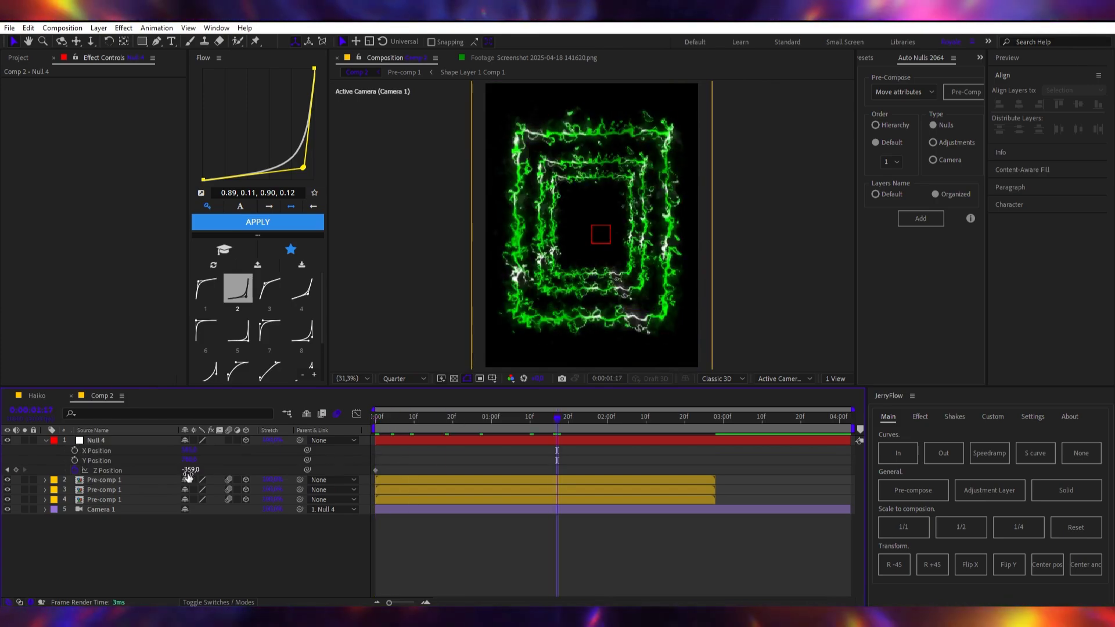
drag(188, 474, 1060, 410)
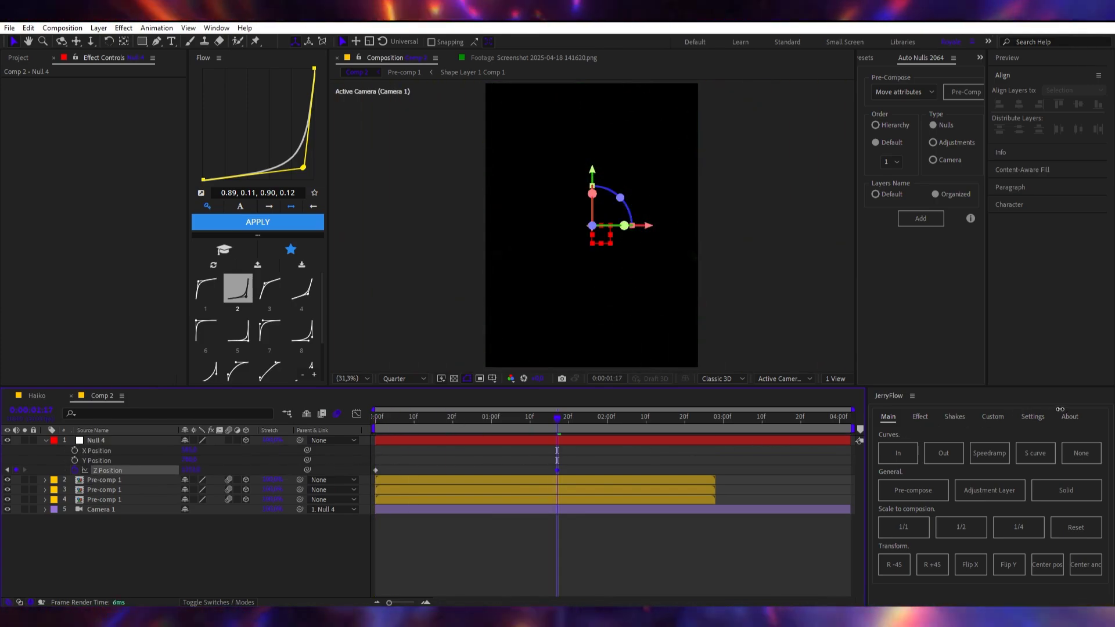
click(542, 461)
drag(554, 469, 719, 487)
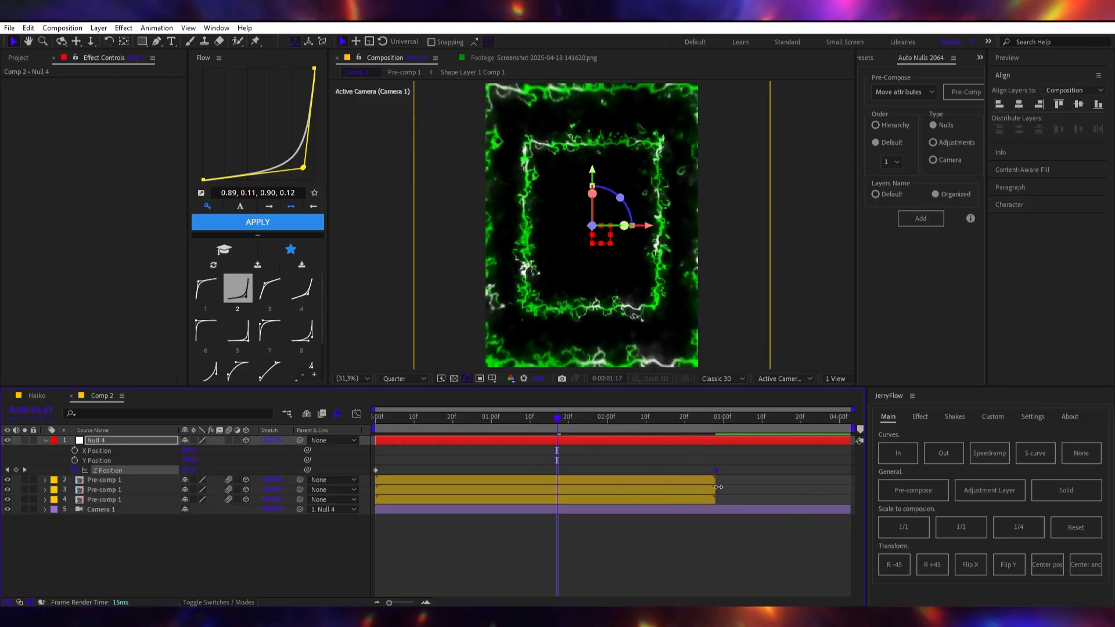
Preview the camera push from the start and compare it with the Haiko edit at around one second.
click(668, 460)
drag(517, 421, 256, 435)
key(space)
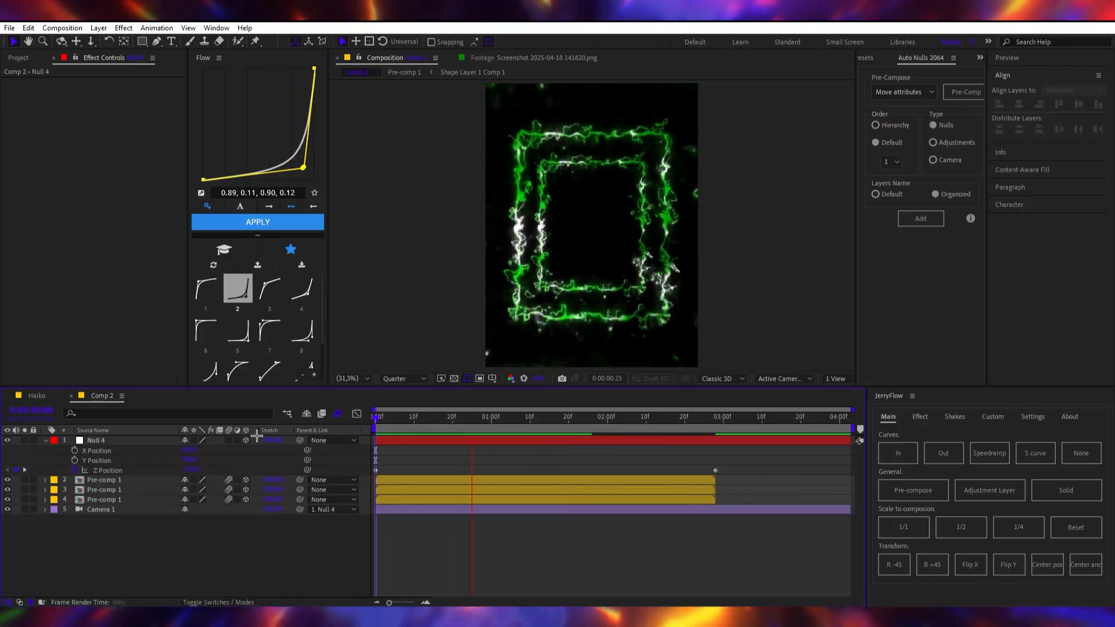
key(space)
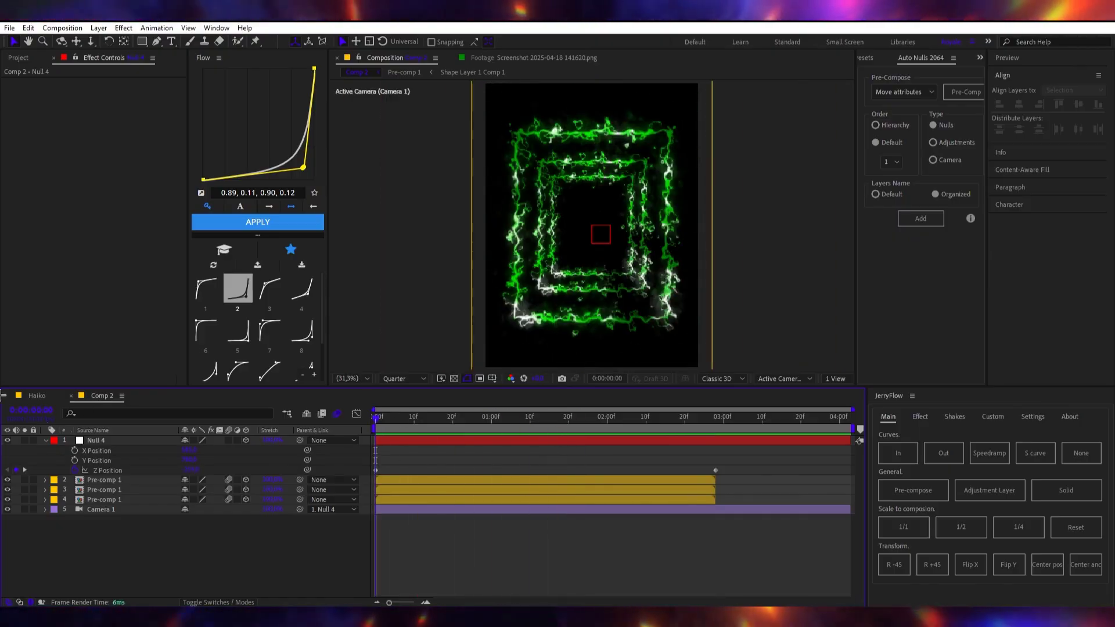
click(9, 56)
click(35, 399)
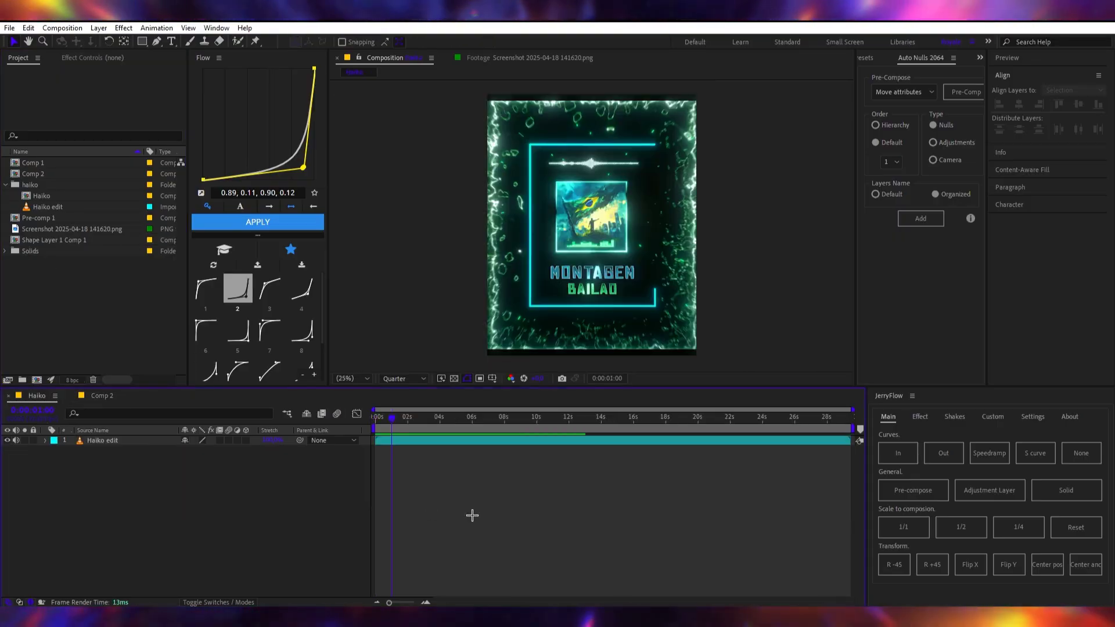
click(394, 420)
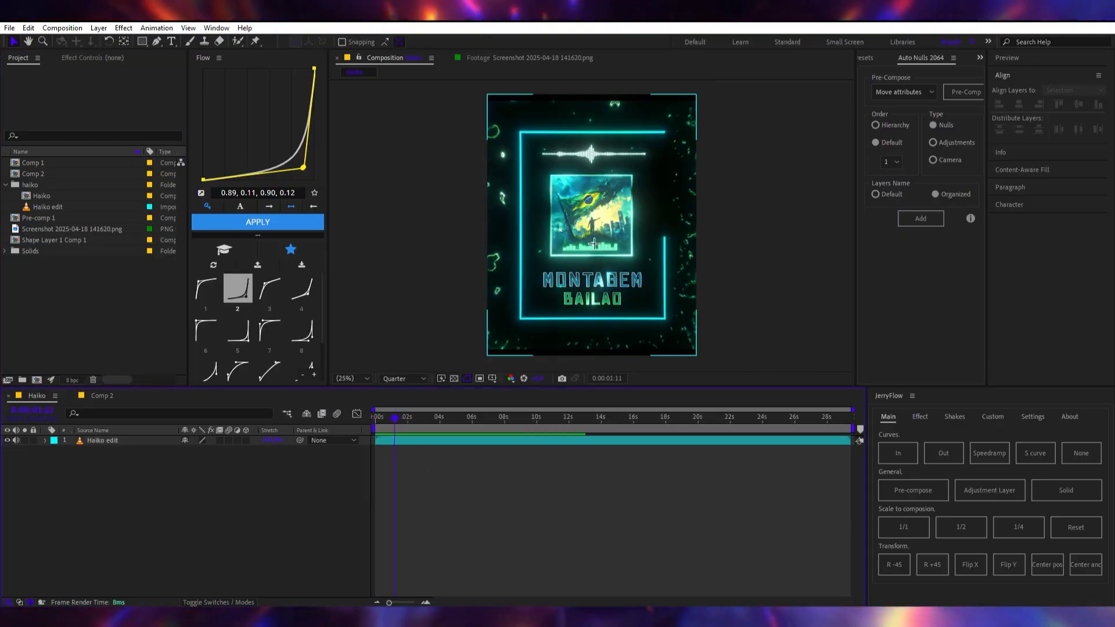
drag(395, 422, 385, 420)
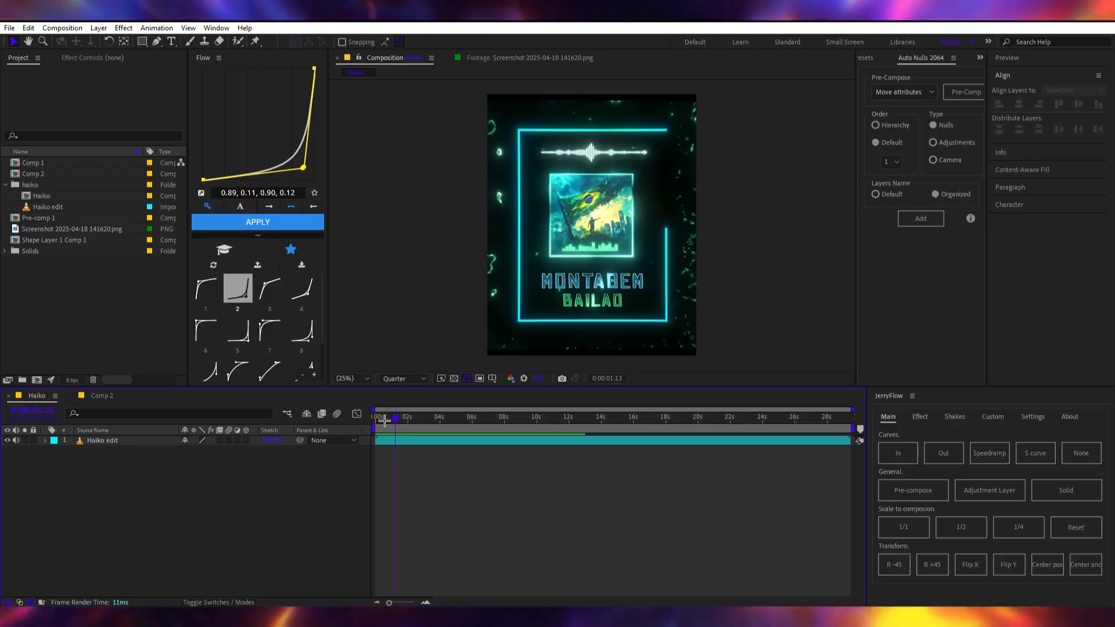
Add Screenshot 2025-04-18 141620.png to Comp 2 beneath the null and make it a 3D layer with motion blur.
click(74, 229)
click(99, 396)
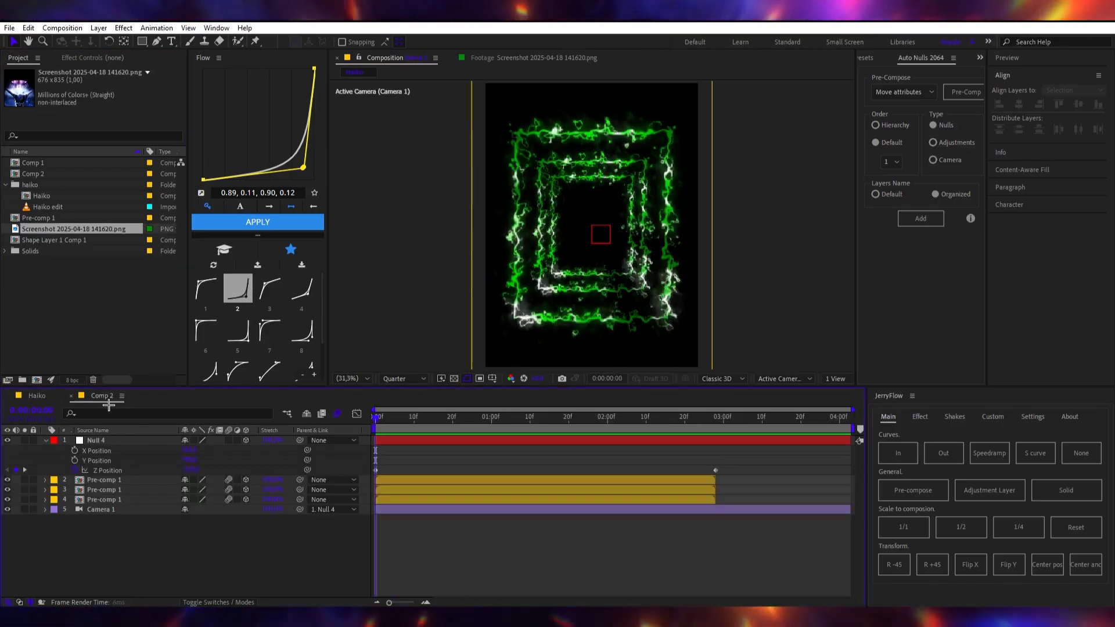
drag(74, 229, 192, 476)
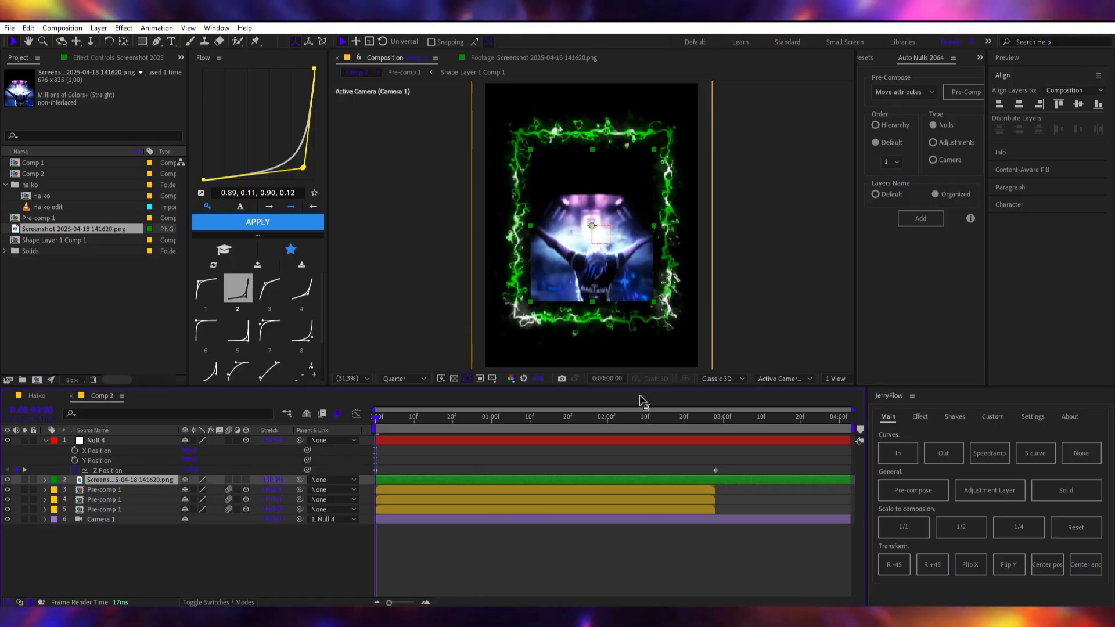
click(246, 479)
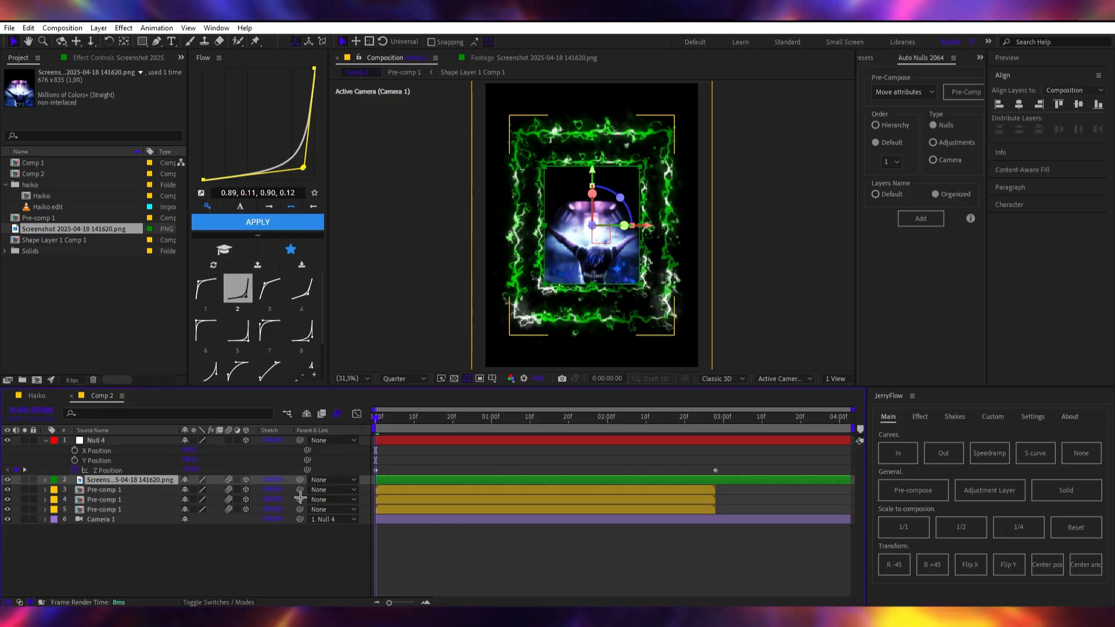
Set the screenshot layer's Z position to 1000 so it sits behind the electric borders.
key(p)
click(148, 500)
key(p)
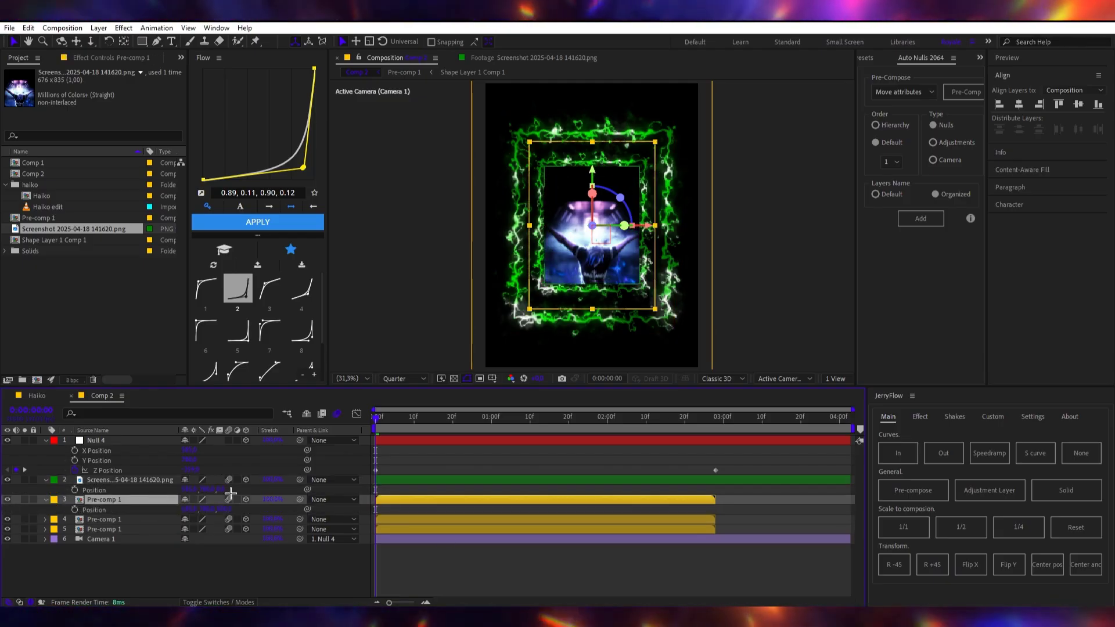
text(10)
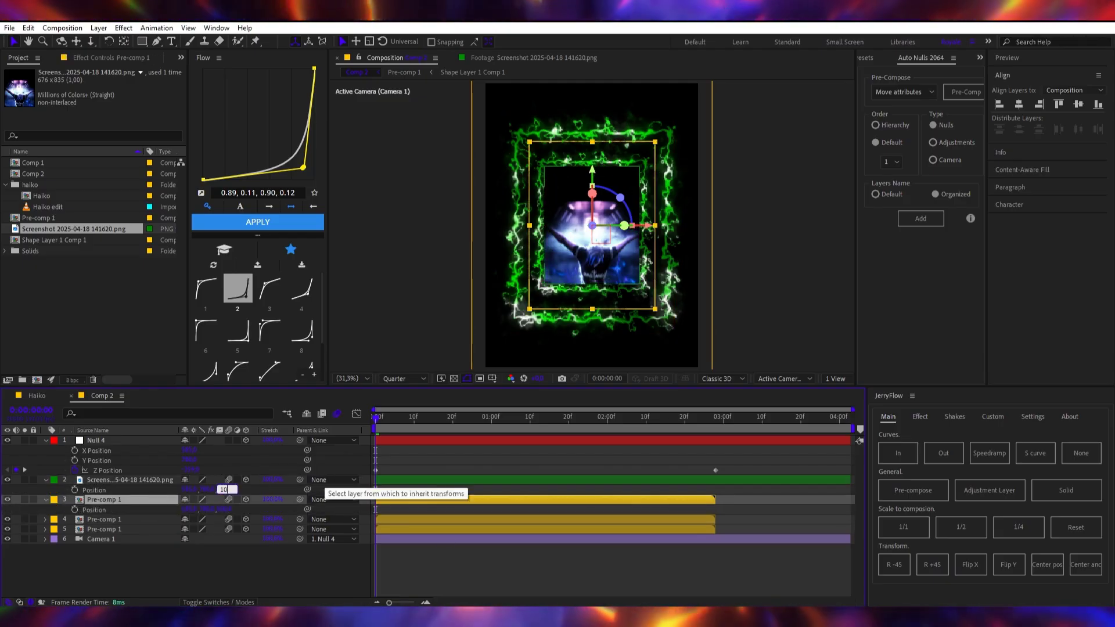
text(00)
key(Return)
click(534, 452)
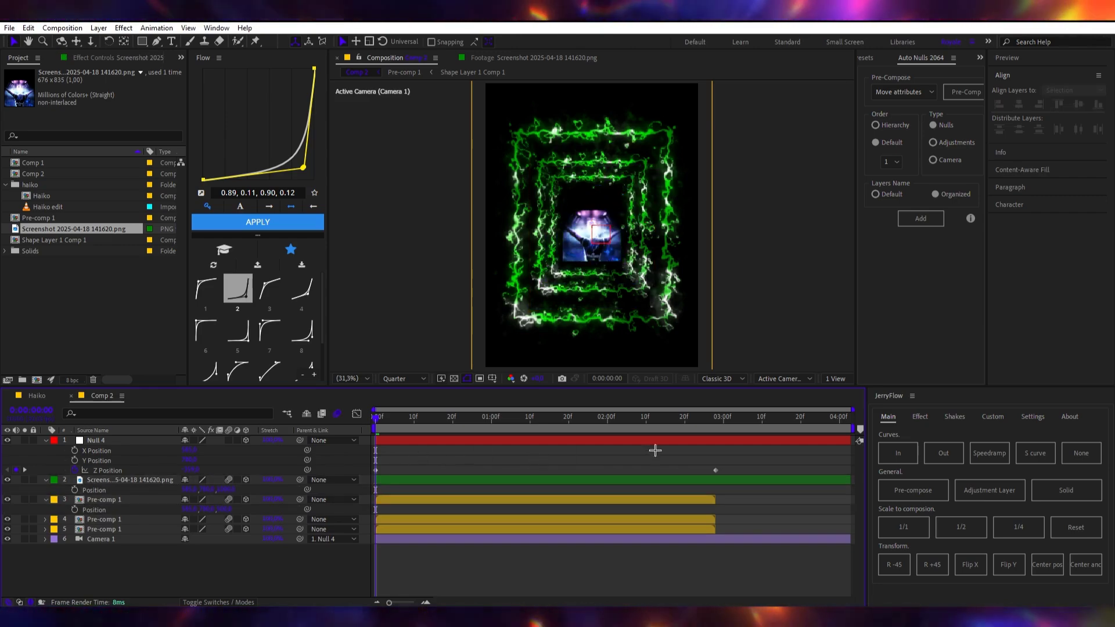
Add a Stroke layer style to the screenshot layer, colour it bright green and increase its size.
click(413, 480)
right_click(171, 478)
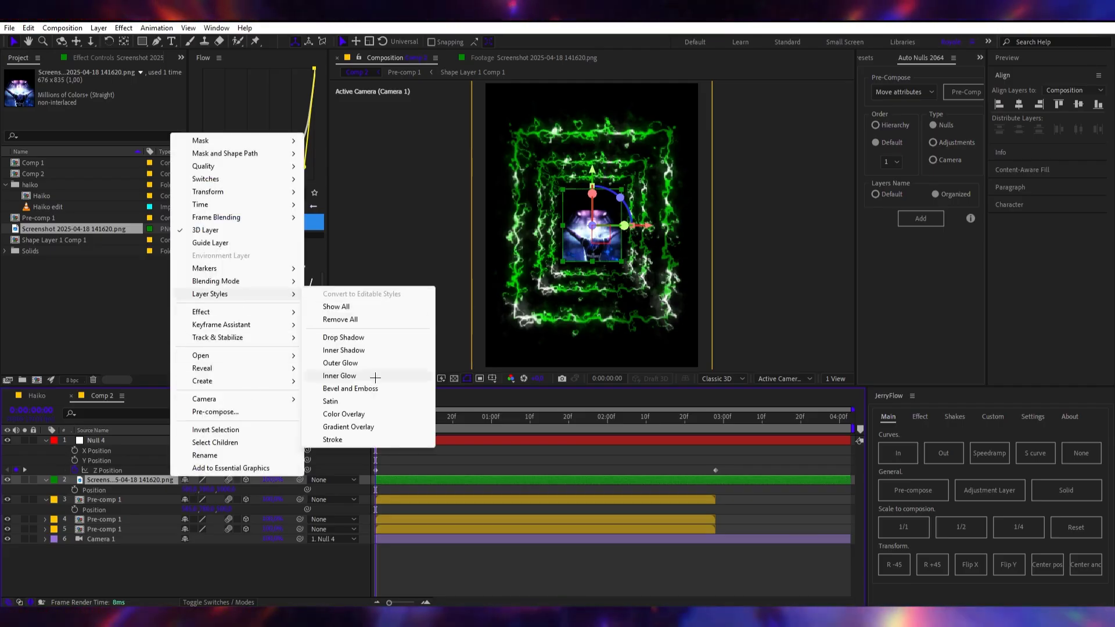
click(325, 505)
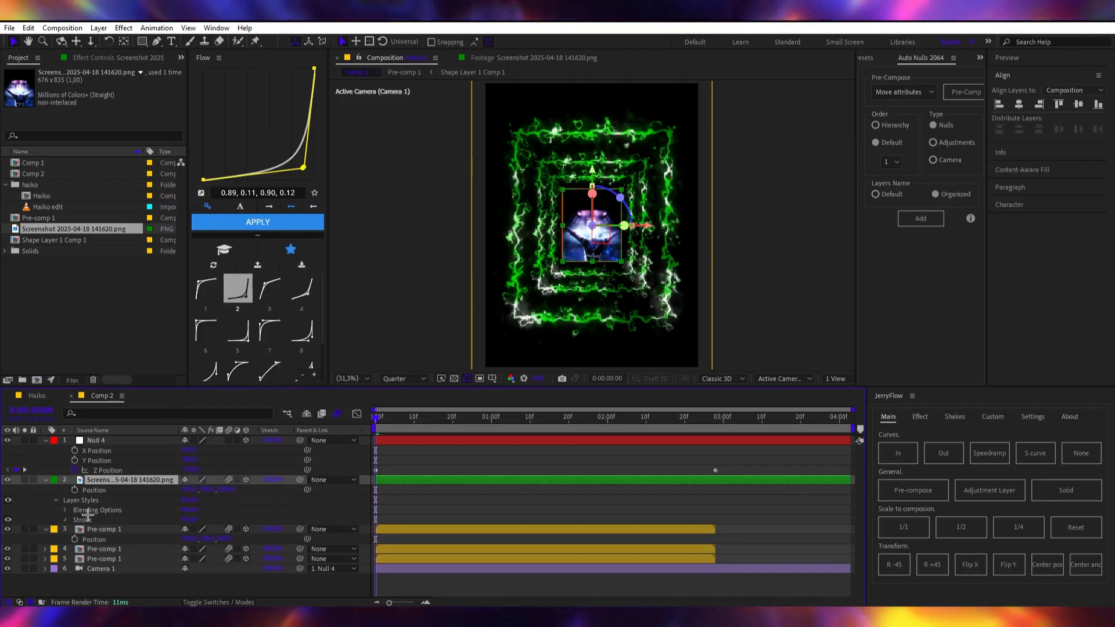
click(66, 520)
click(188, 513)
click(810, 405)
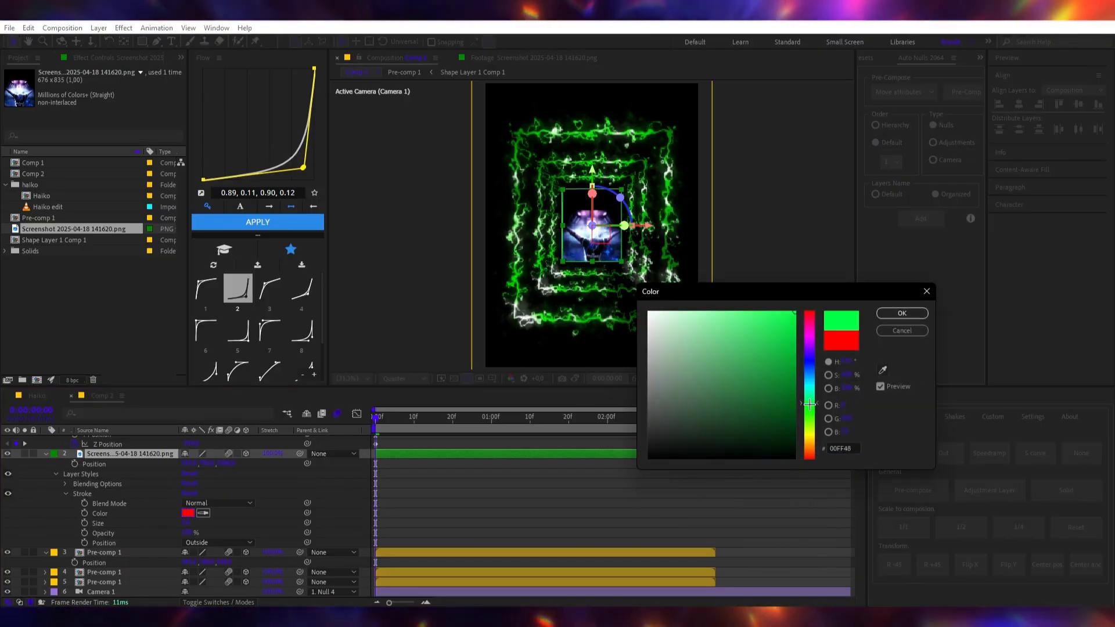
drag(809, 405, 809, 409)
click(914, 315)
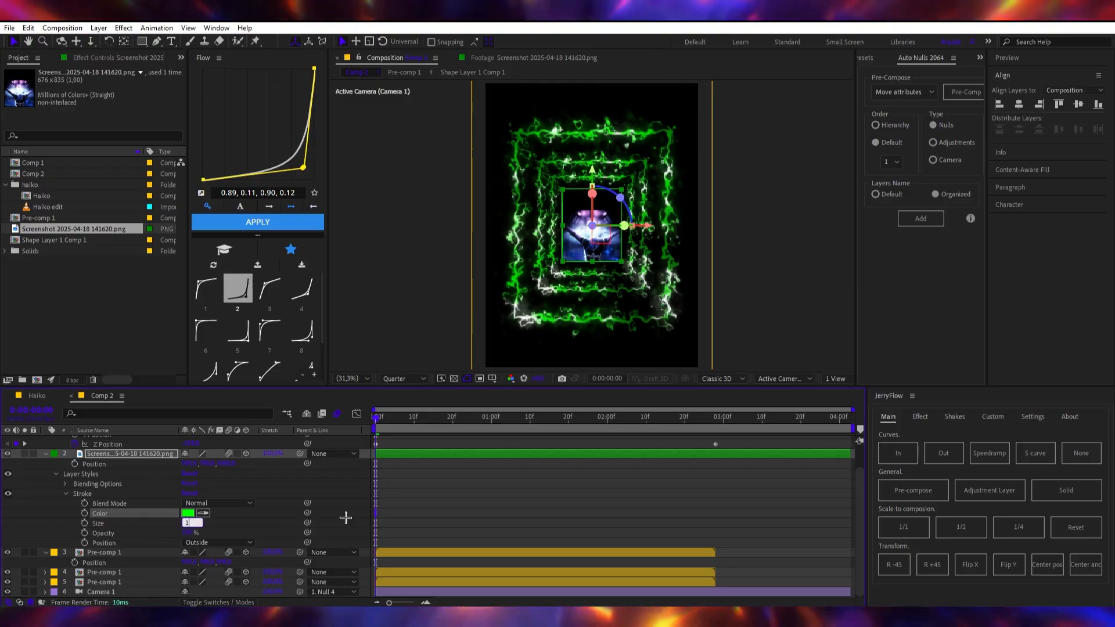
key(Return)
click(258, 476)
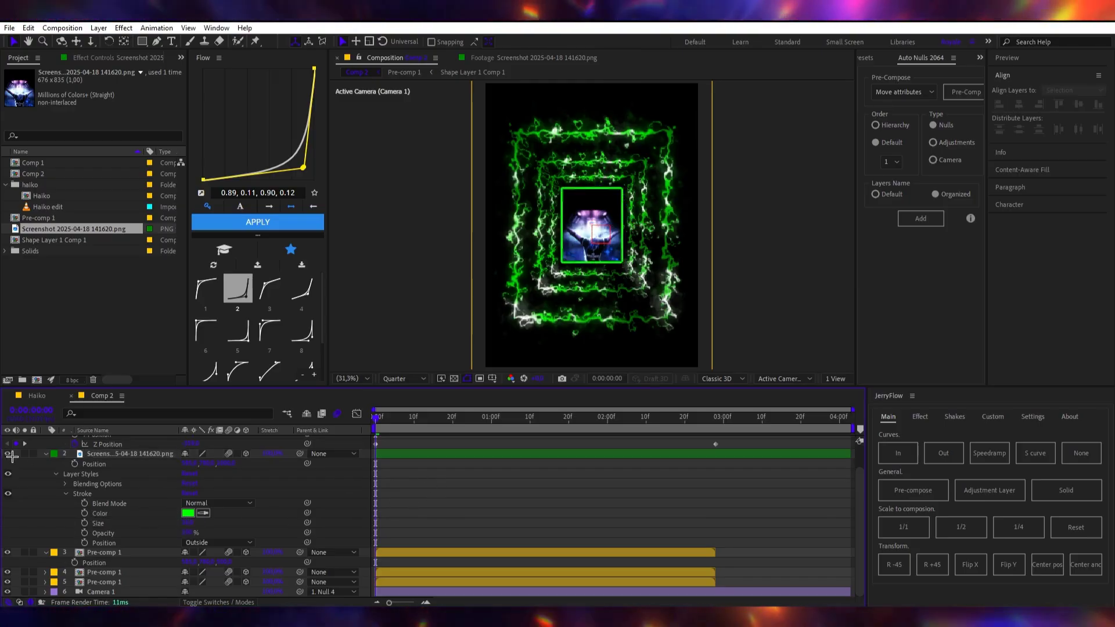
Collapse the expanded layer properties and align the topmost Pre-comp 1 layer with the composition start.
click(49, 453)
click(480, 493)
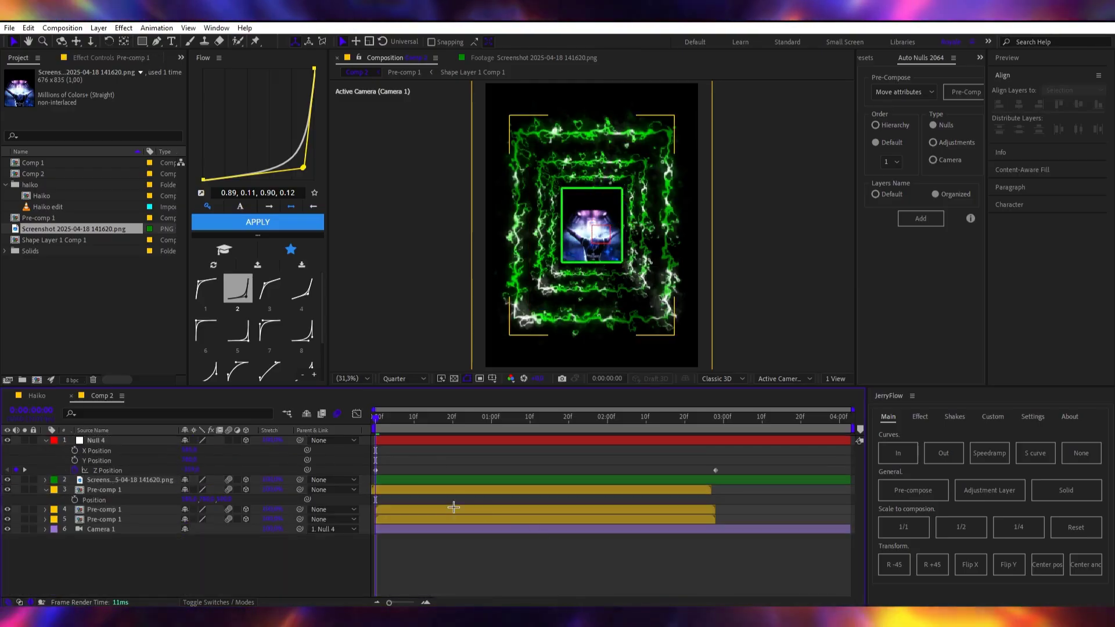
drag(466, 490, 470, 489)
click(513, 545)
key(u)
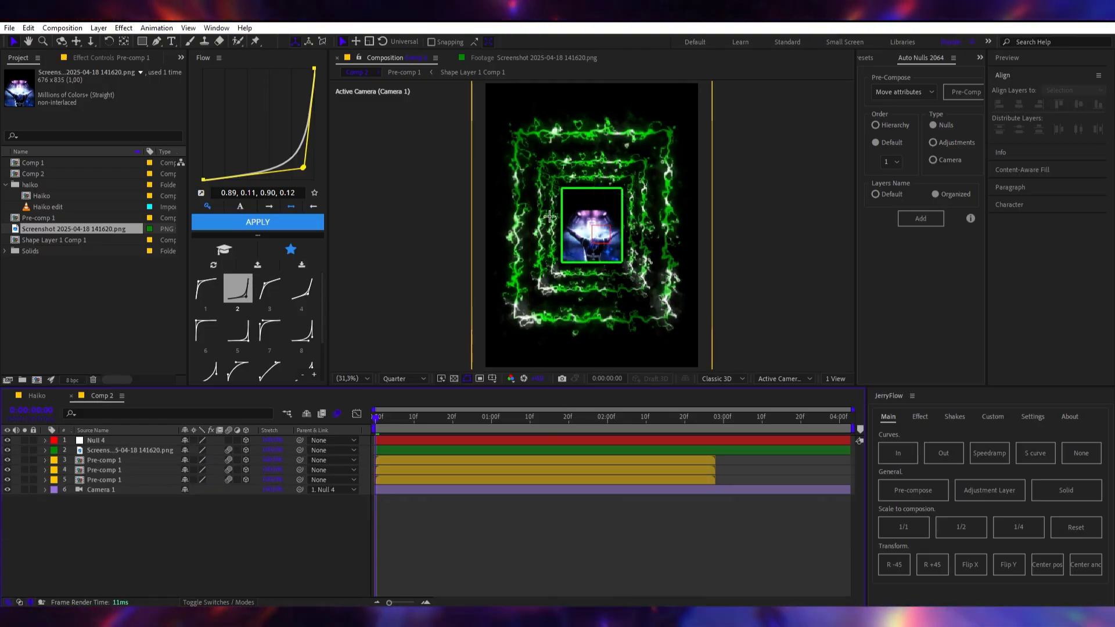
Scale the screenshot layer down slightly and collapse its properties.
click(430, 451)
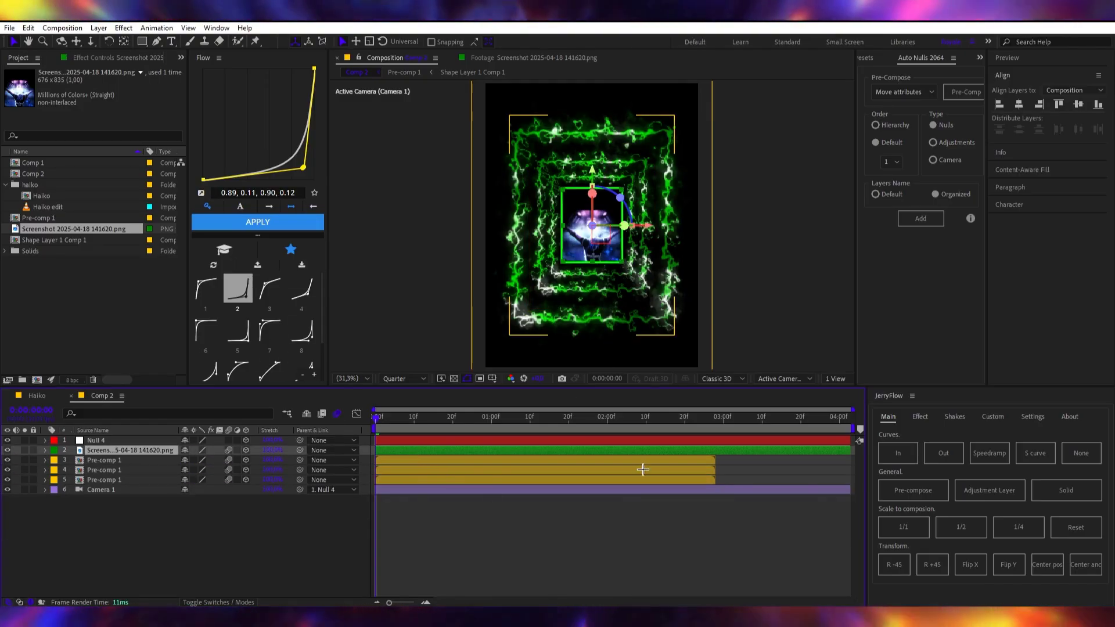
key(s)
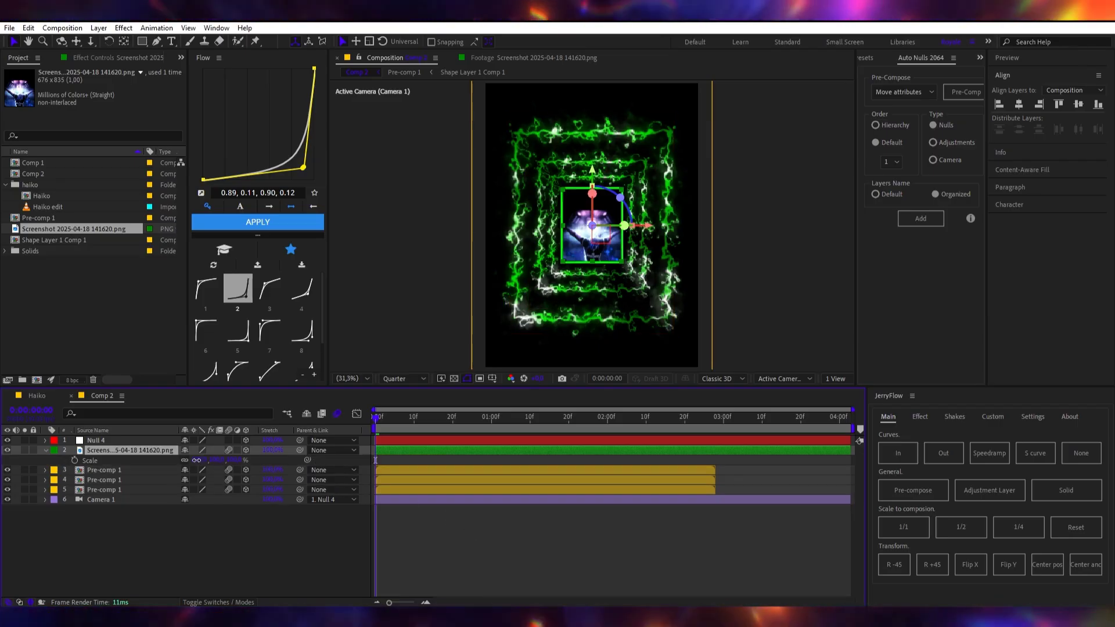
click(440, 508)
key(u)
Preview the camera move, ease the null's two Z Position keyframes and show their curve in the graph editor.
click(409, 441)
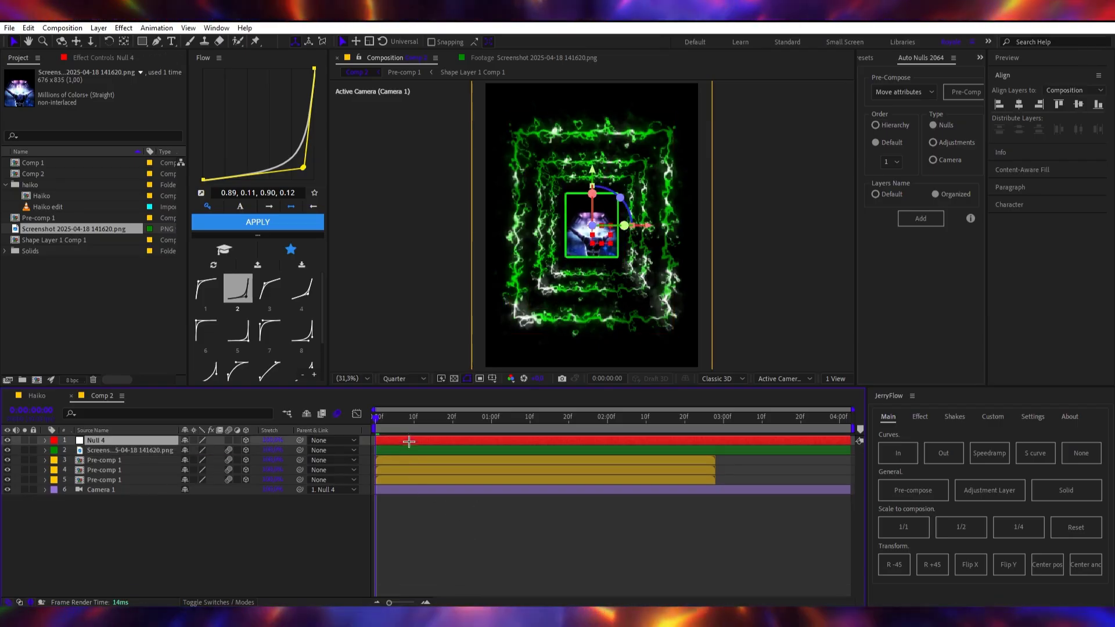
key(u)
key(space)
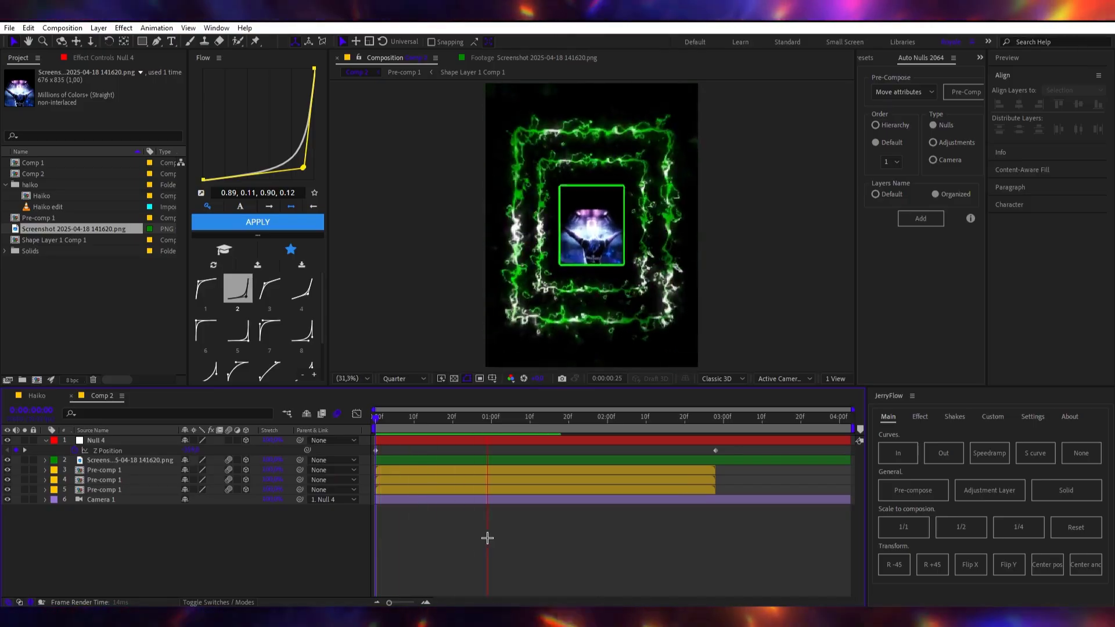
key(space)
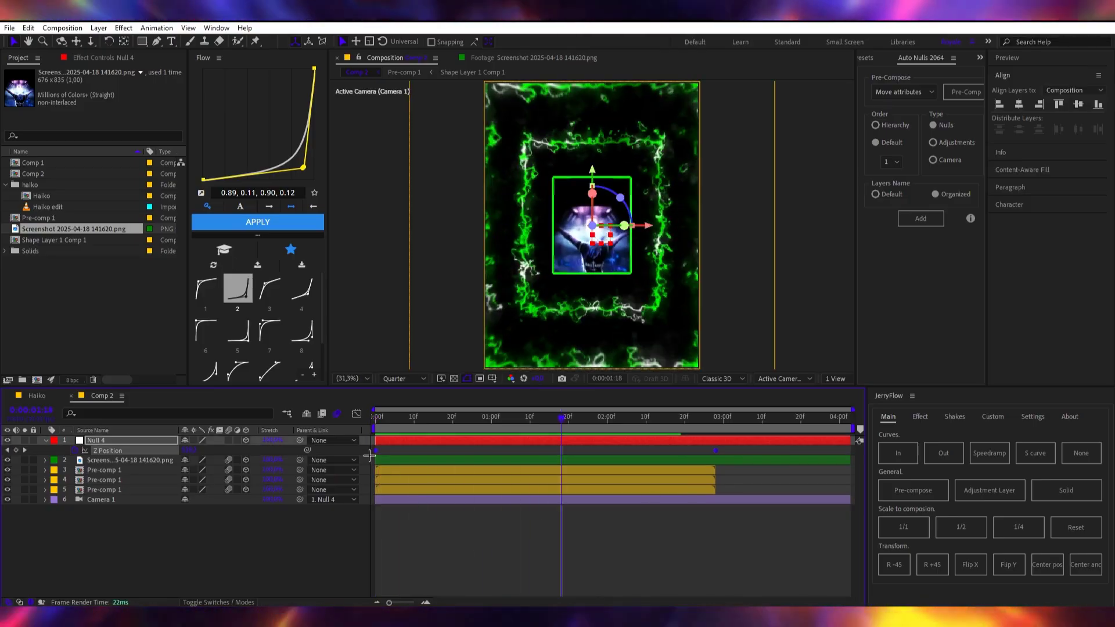
click(357, 414)
Play the Haiko edit from the start to study its camera speed, and return to Comp 2.
click(36, 396)
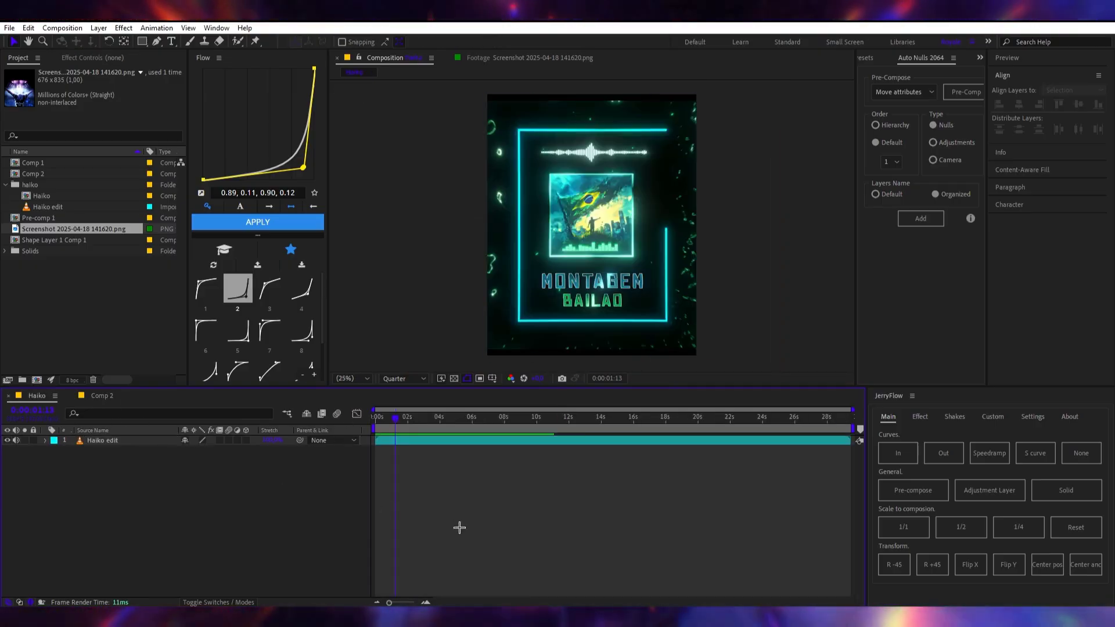
drag(397, 424, 335, 430)
key(space)
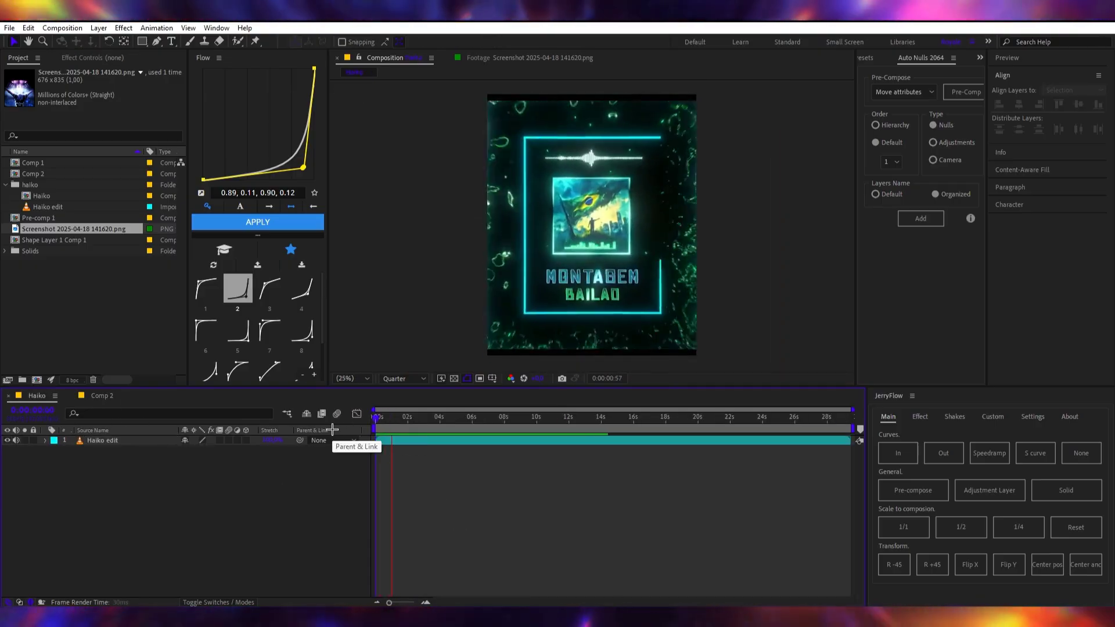
key(shift+period)
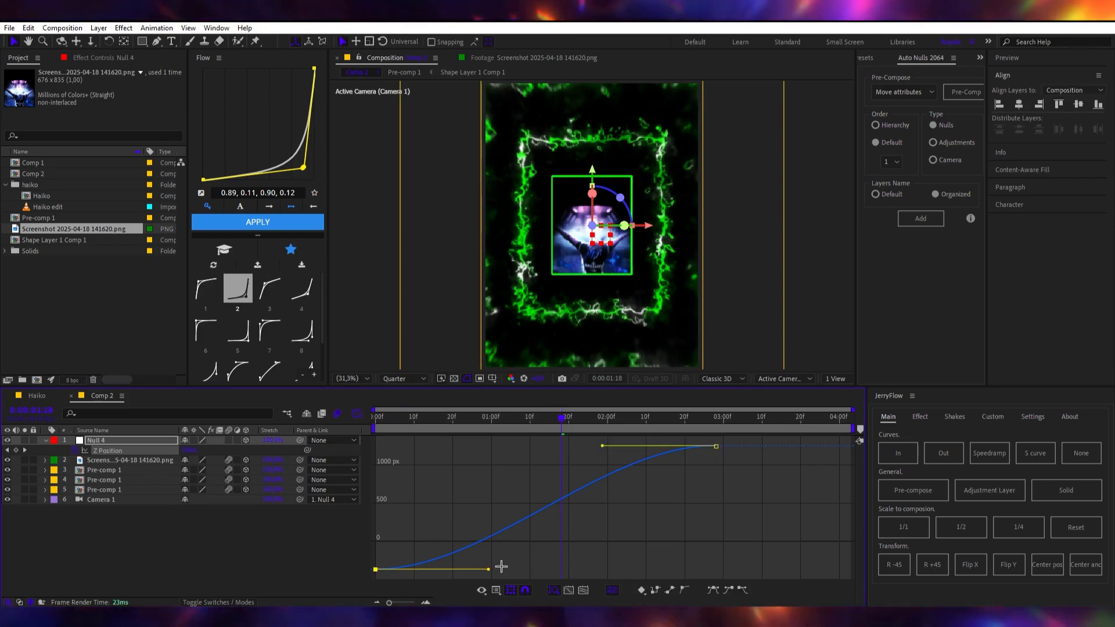
Reshape the null's Z Position curve, extending the last keyframe's handle to the start and the first keyframe's handle to about 01:00.
drag(489, 570, 555, 569)
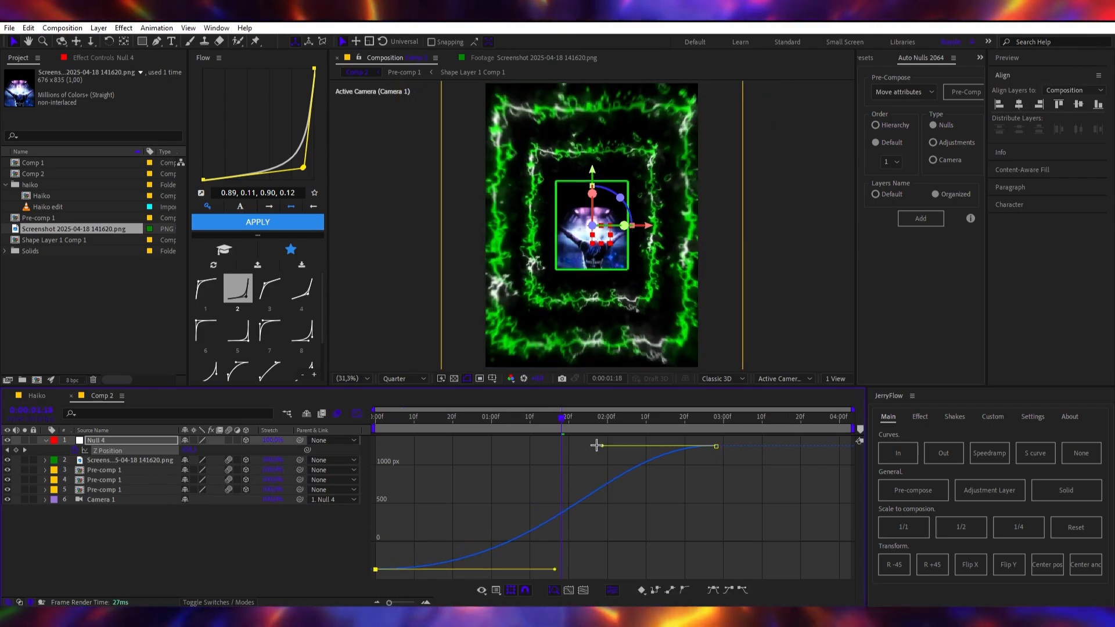
drag(601, 446, 377, 446)
key(Home)
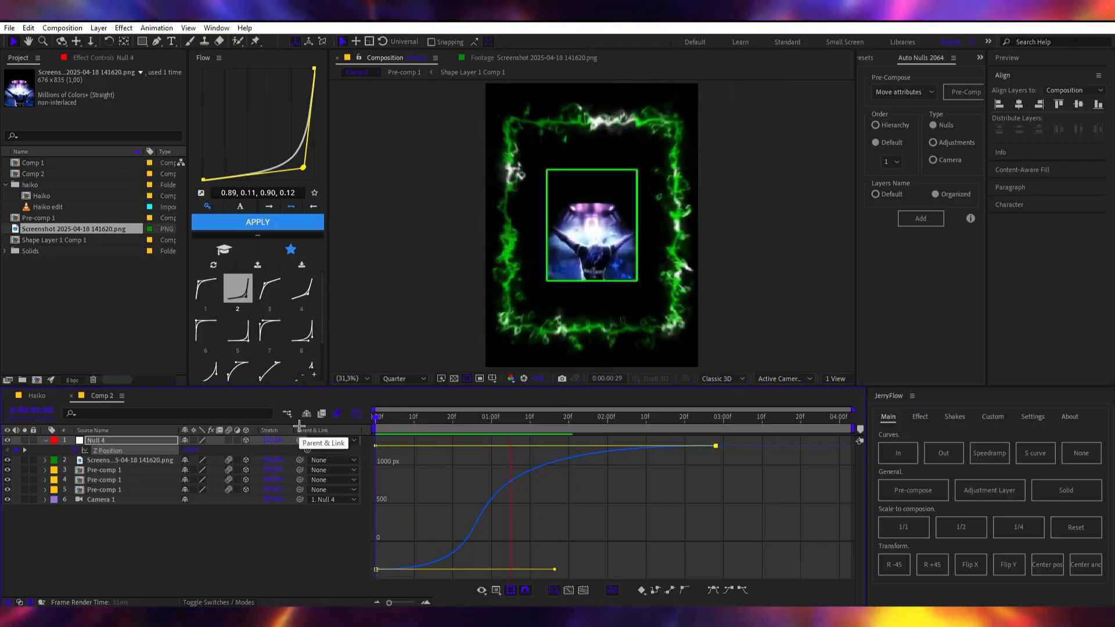
drag(555, 569, 487, 569)
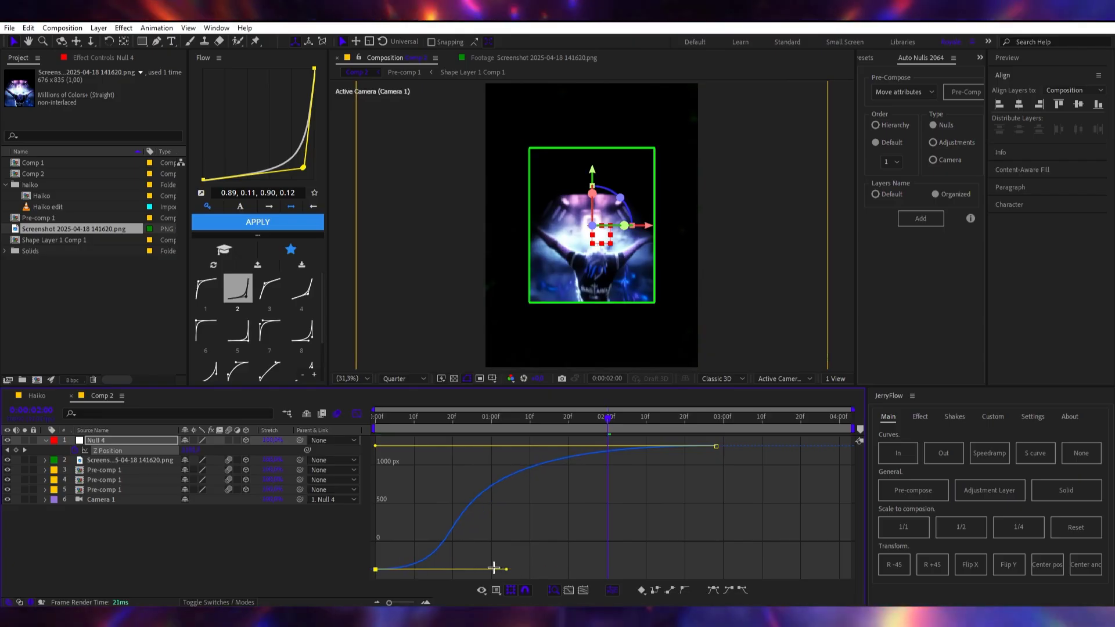
Steepen the start of the null's Z Position curve by pulling the first keyframe's handle up to about frame 13, and preview the camera move.
key(Home)
key(space)
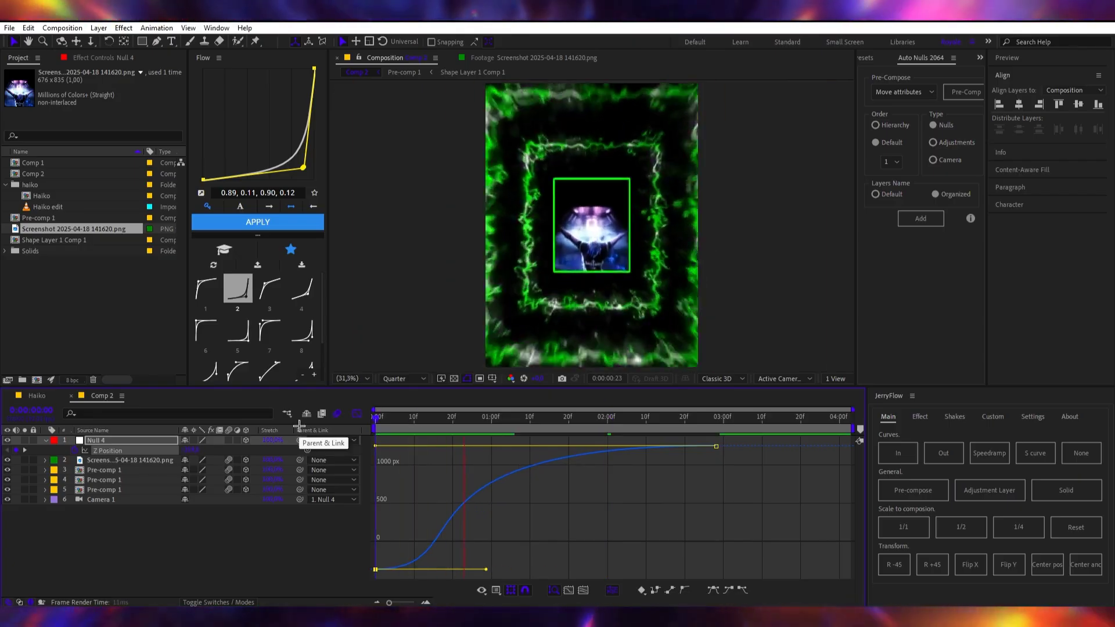
drag(487, 569, 426, 522)
drag(406, 422, 304, 430)
key(space)
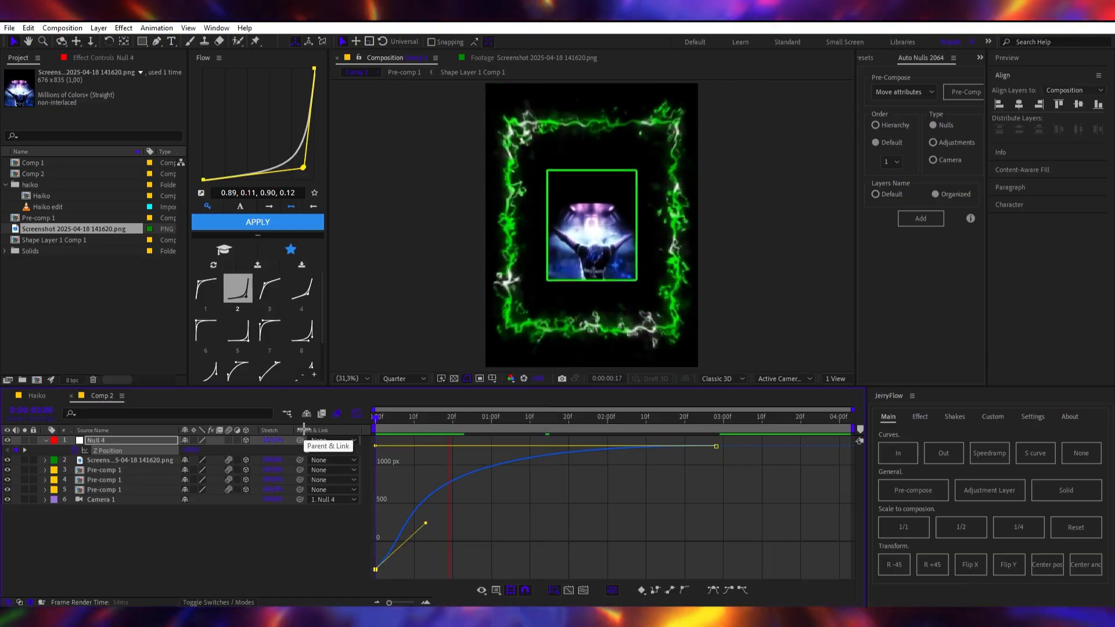
key(space)
key(space)
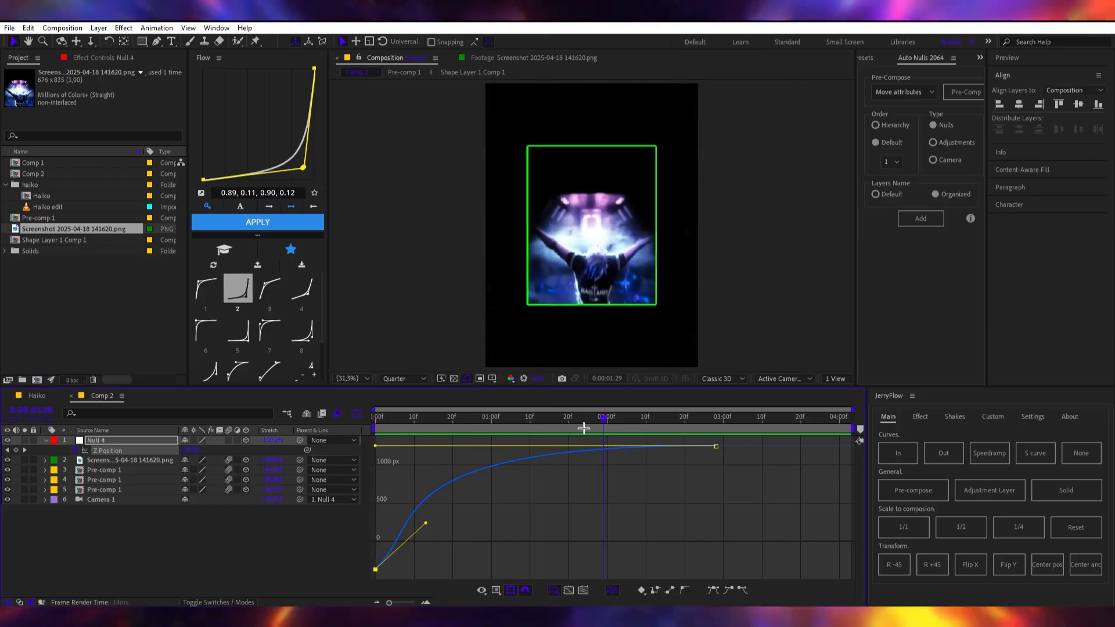
key(space)
click(378, 419)
key(space)
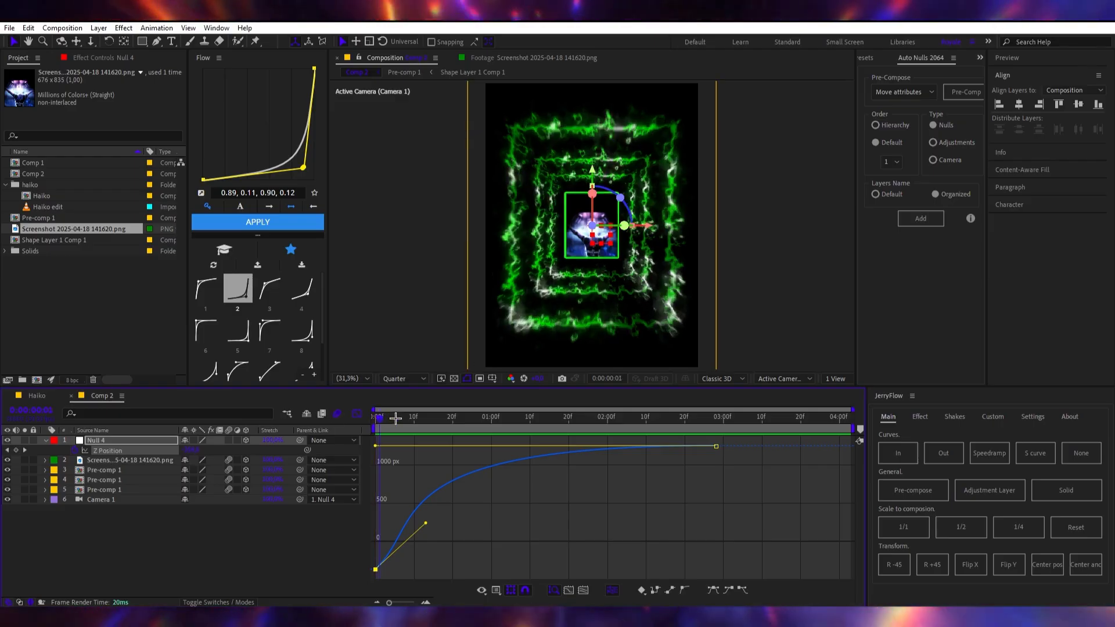
Compare the camera move with the Haiko edit and switch Comp 2 from the graph editor back to the layer bars.
click(36, 395)
click(568, 208)
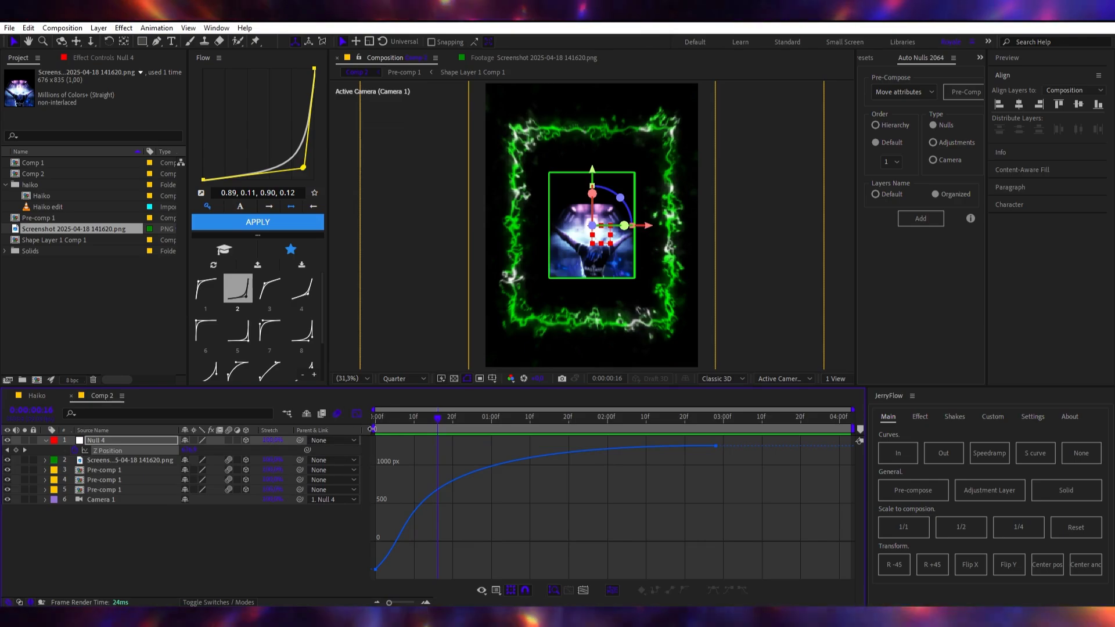
key(shift+F3)
click(510, 526)
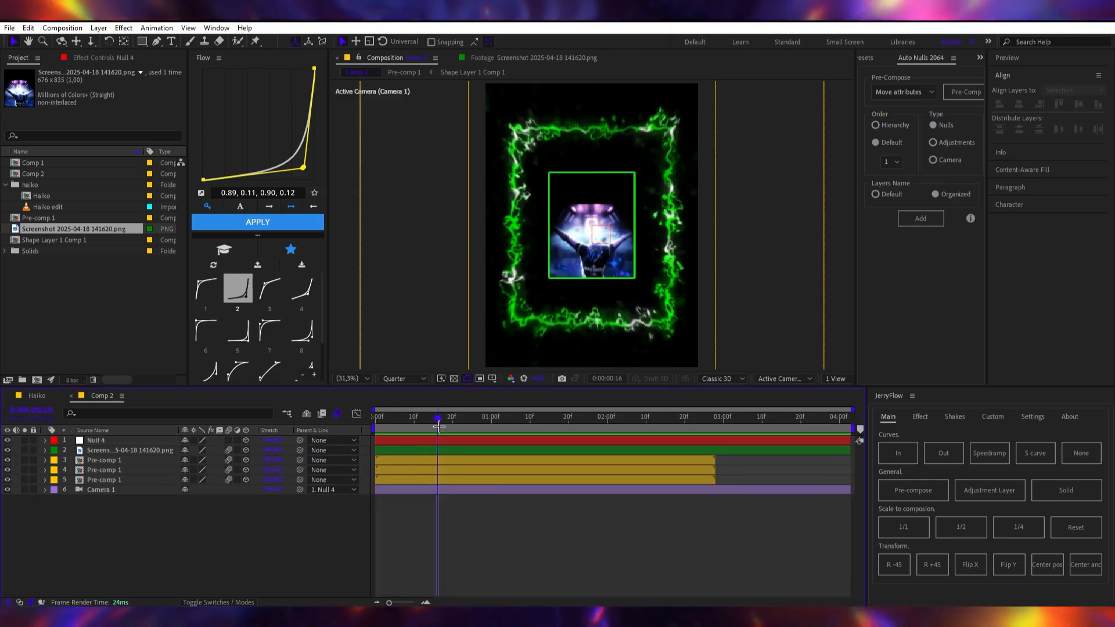
key(space)
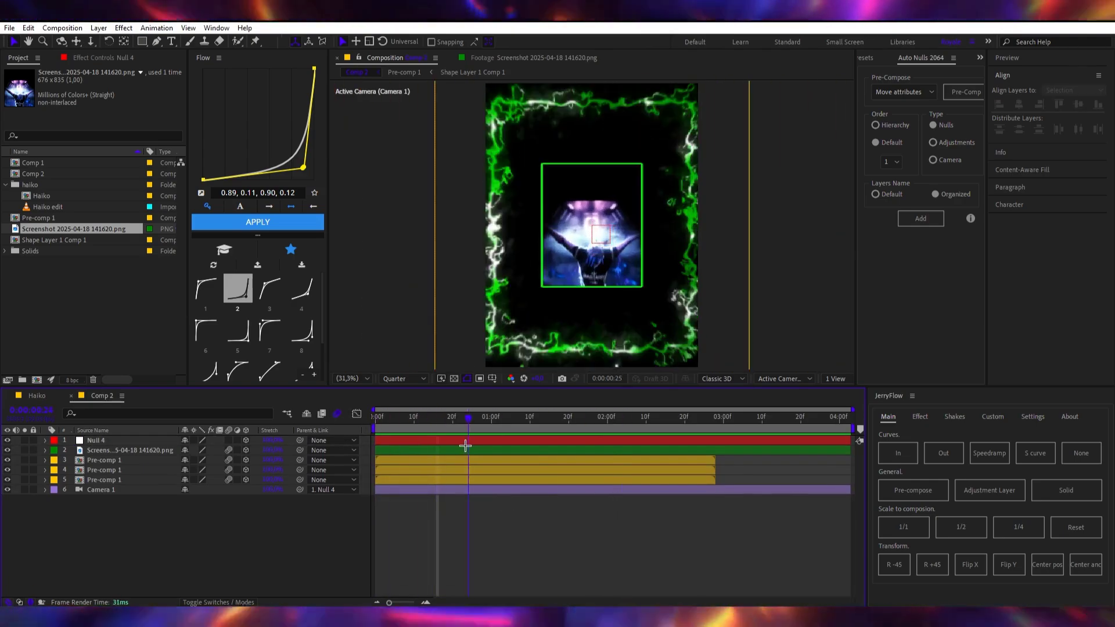
click(38, 396)
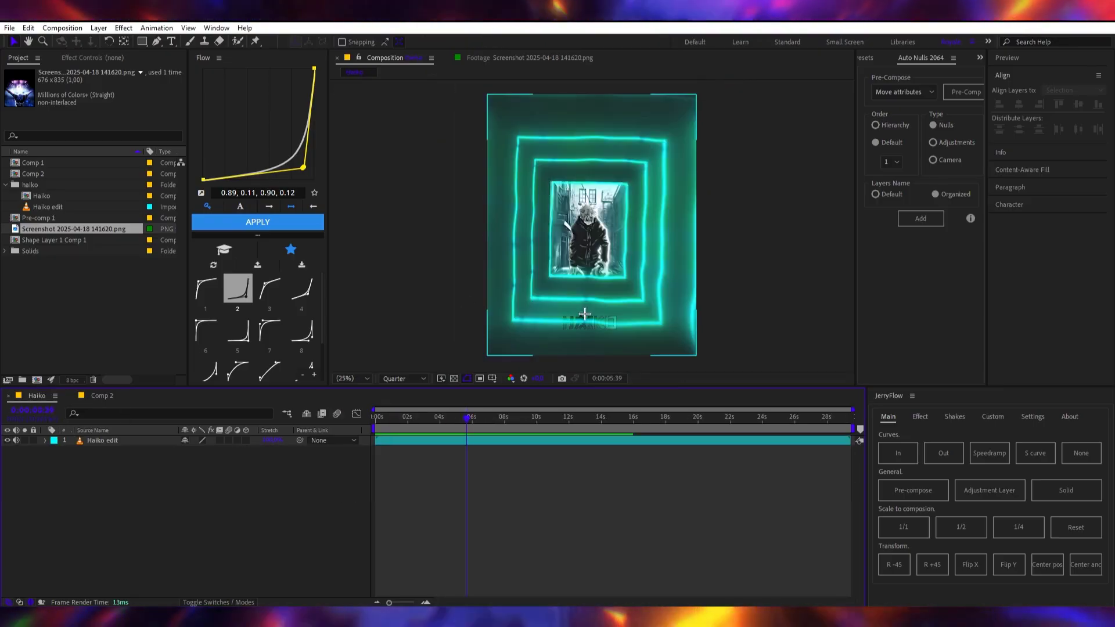
Open Pre-comp 1 from Comp 2 and delete its lower Shape Layer 1 Comp 1 layer.
click(102, 395)
double_click(468, 470)
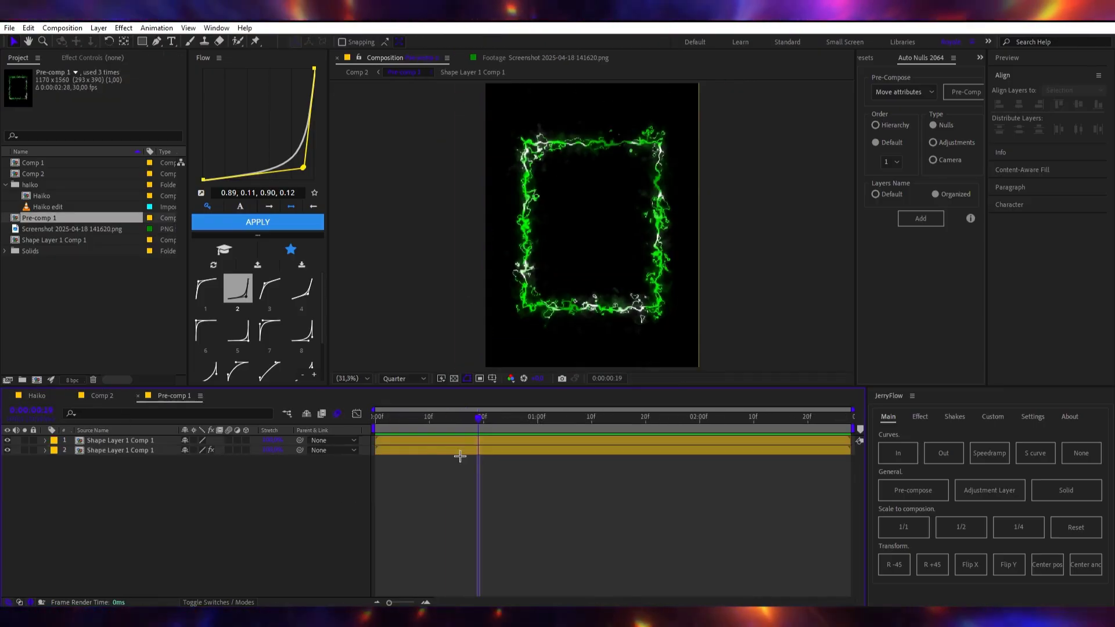
click(461, 451)
Increase the Turbulent Displace Size on Shape Layer 1 inside Shape Layer 1 Comp 1 to smooth the jagged border, and return to Comp 2.
double_click(493, 439)
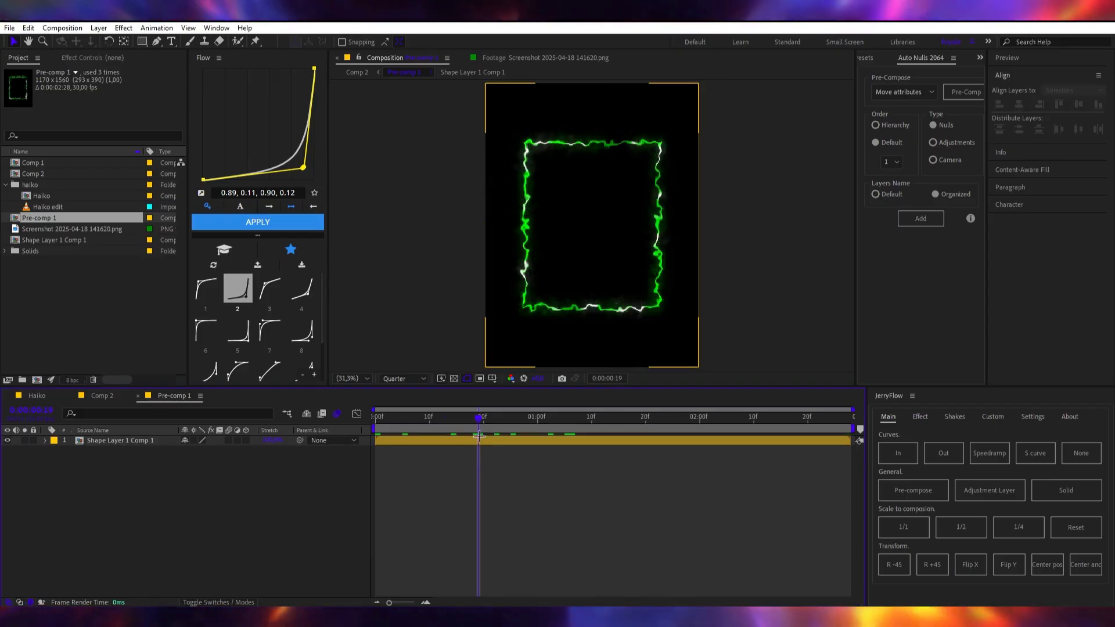
click(106, 58)
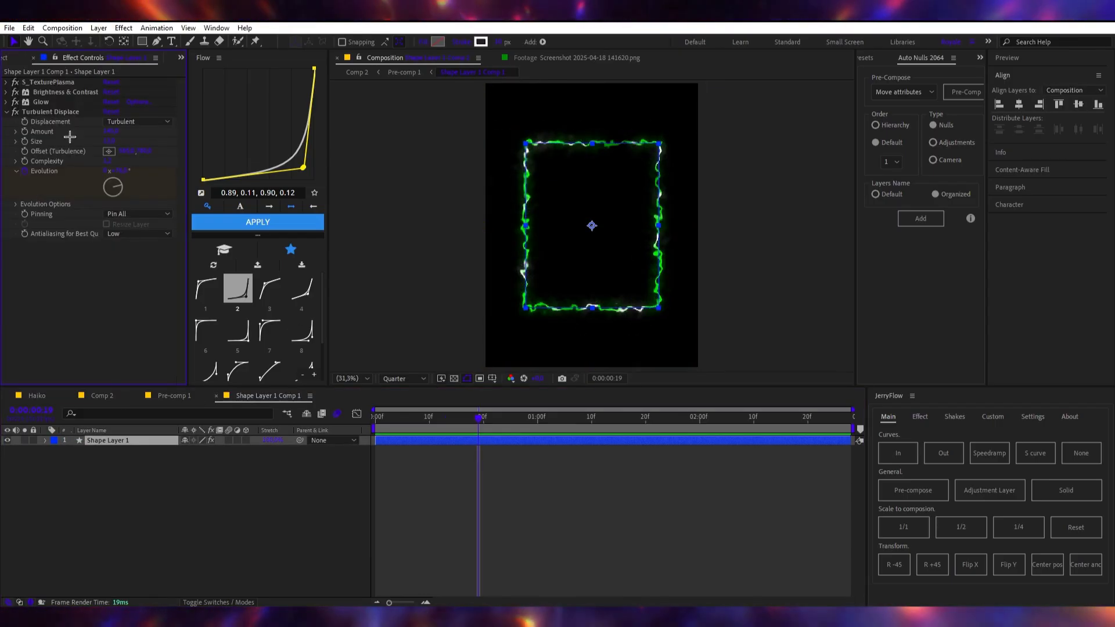
mouse_move(108, 141)
mouse_down()
mouse_move(98, 141)
mouse_move(133, 139)
mouse_up()
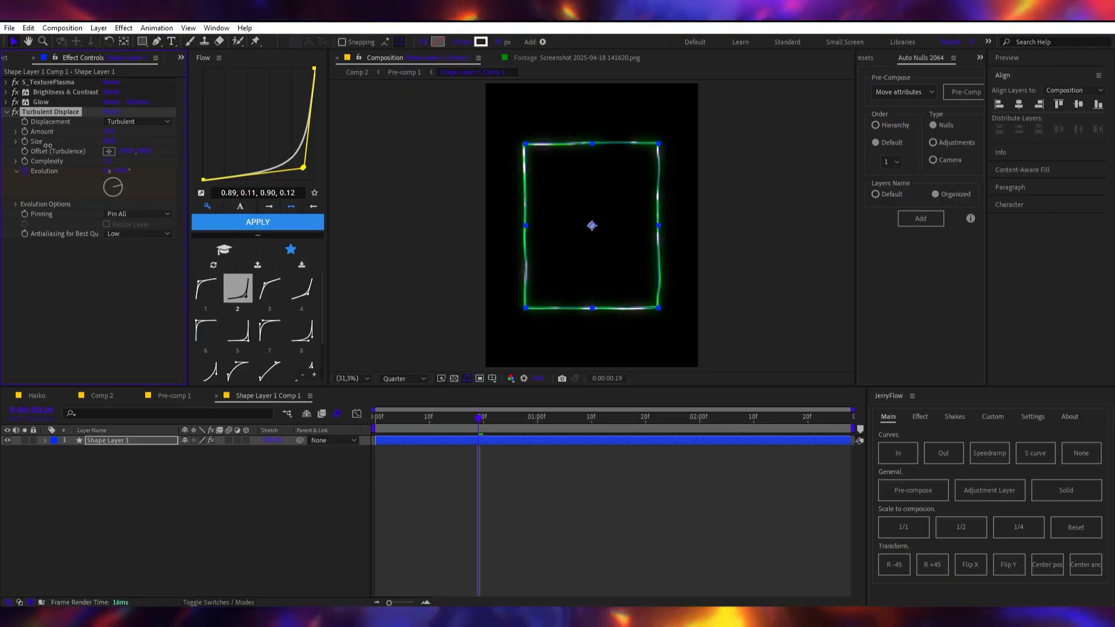
click(463, 451)
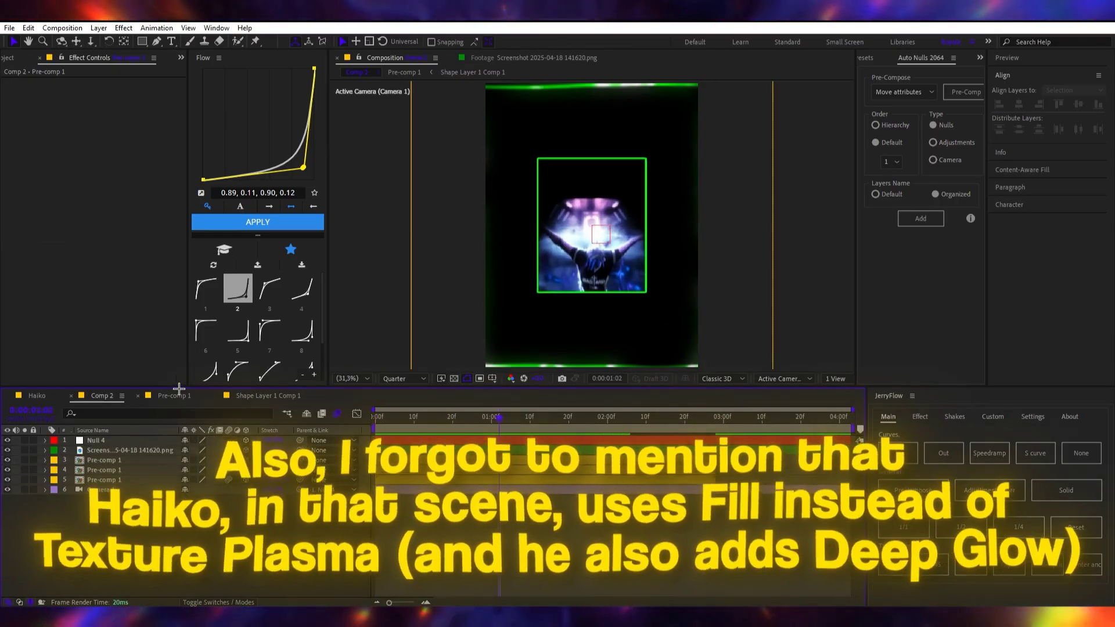
Check the smoothed border in Pre-comp 1 and Comp 2, and compare it with the border scenes of the Haiko edit.
click(177, 395)
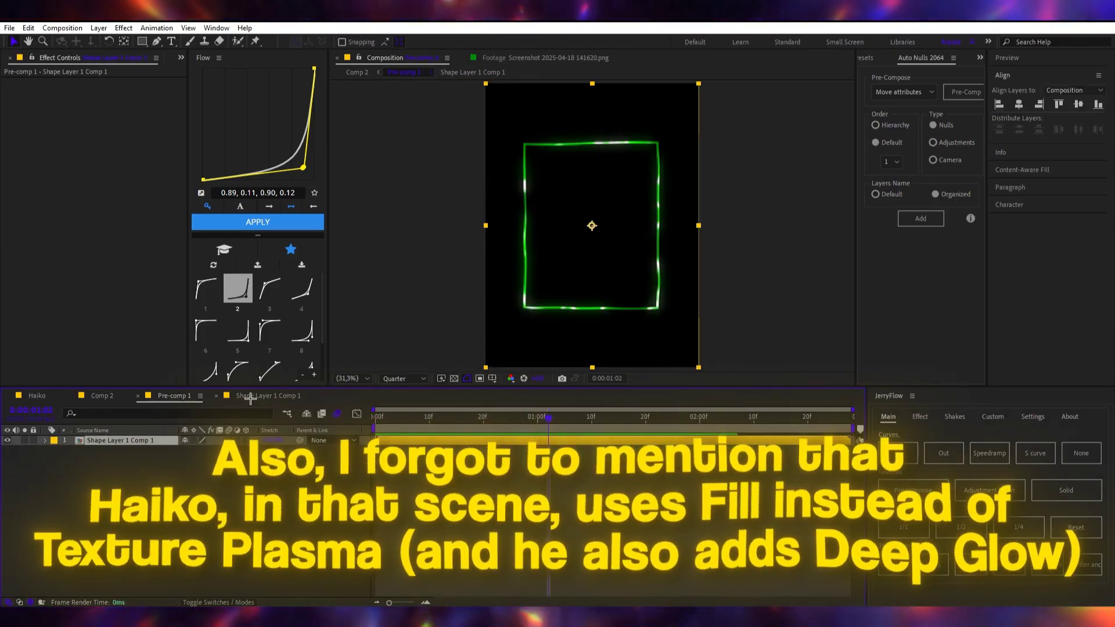
click(358, 451)
click(105, 397)
drag(406, 417, 358, 431)
click(47, 397)
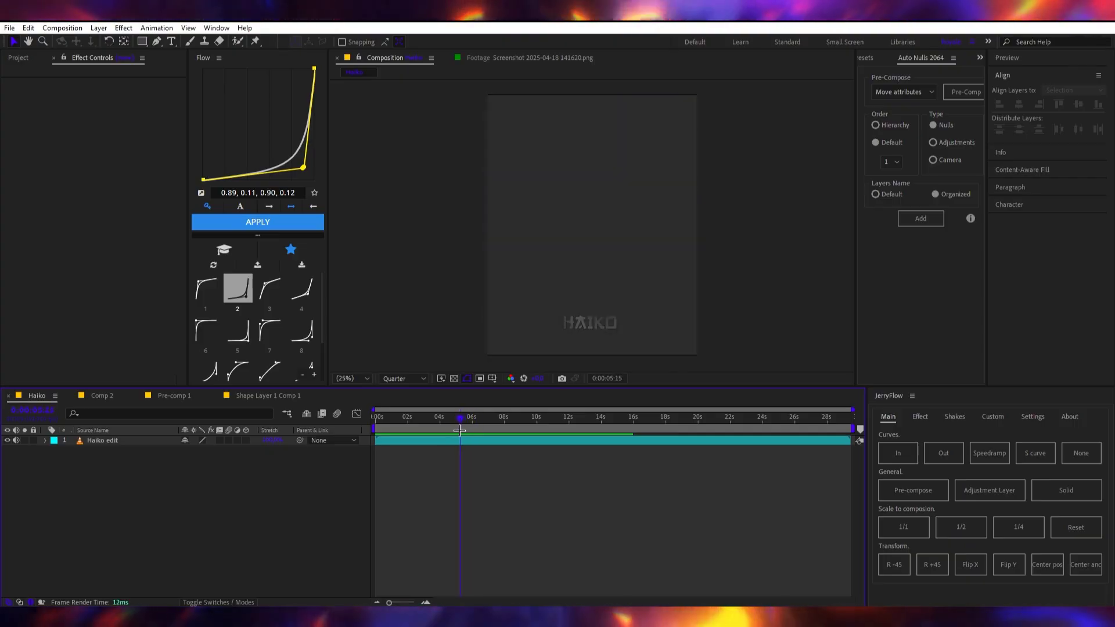
drag(469, 430, 487, 427)
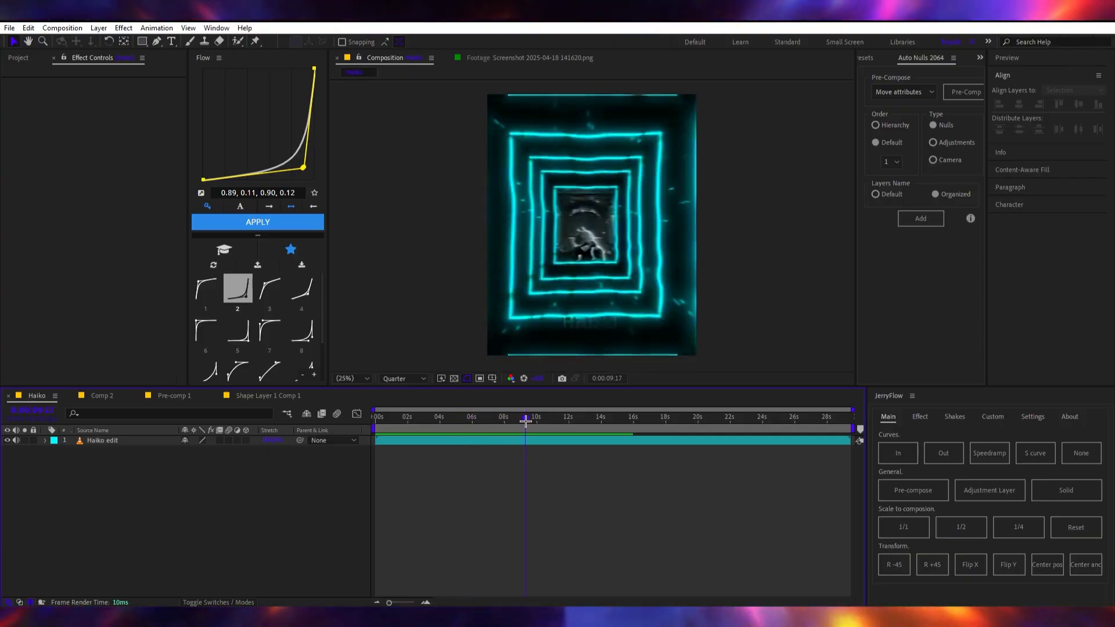
Return to Comp 2 and preview the camera push through the smoothed borders from the start.
click(92, 395)
click(181, 398)
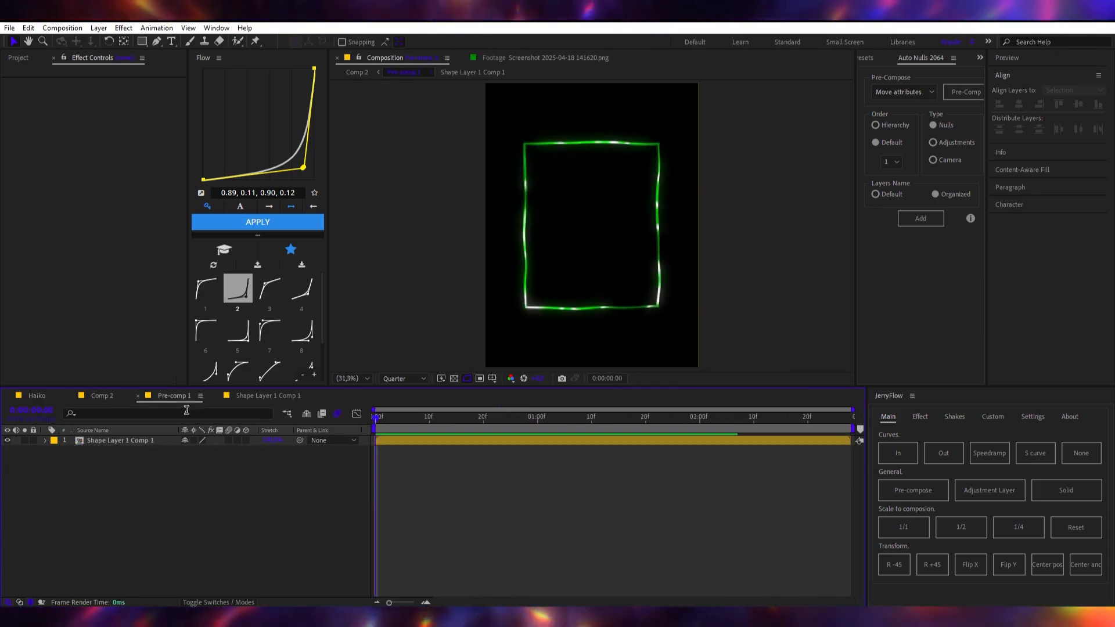
click(116, 398)
key(space)
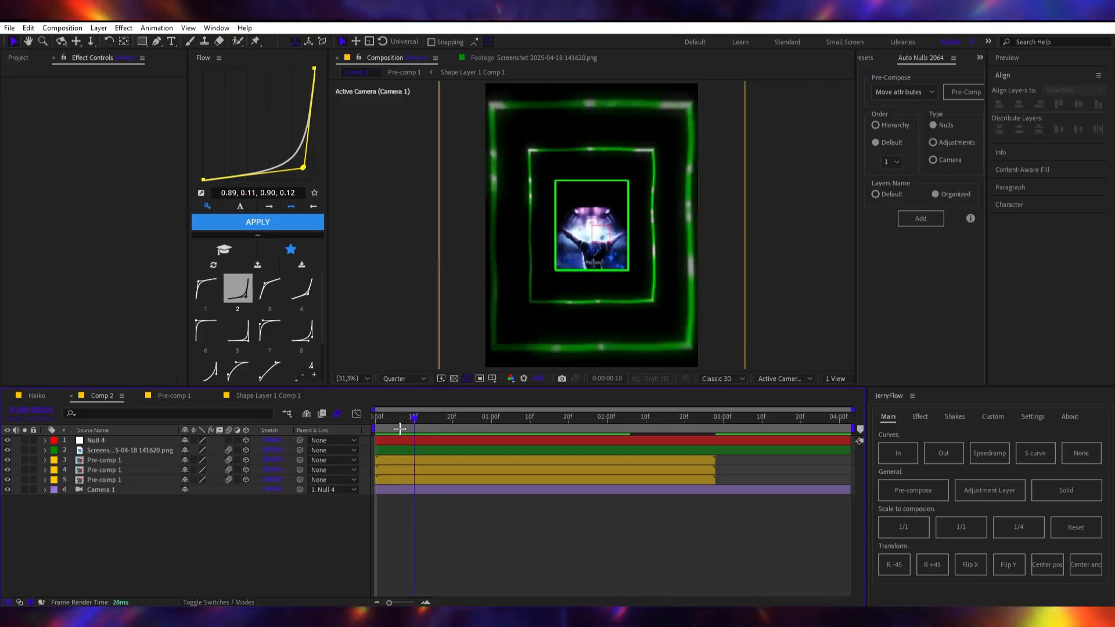
key(space)
key(space)
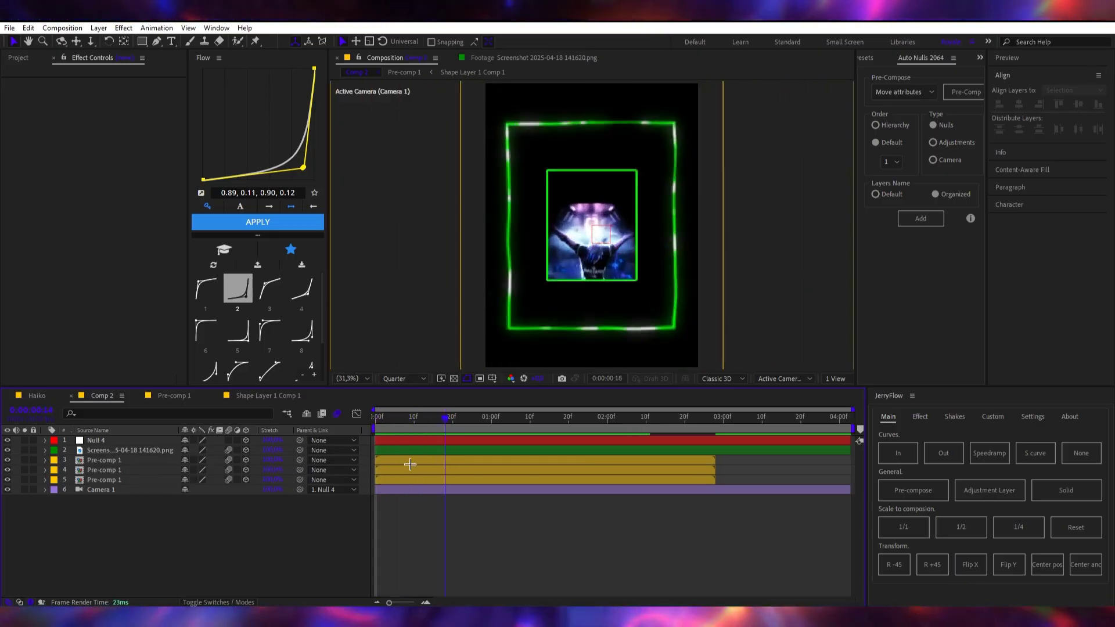
key(space)
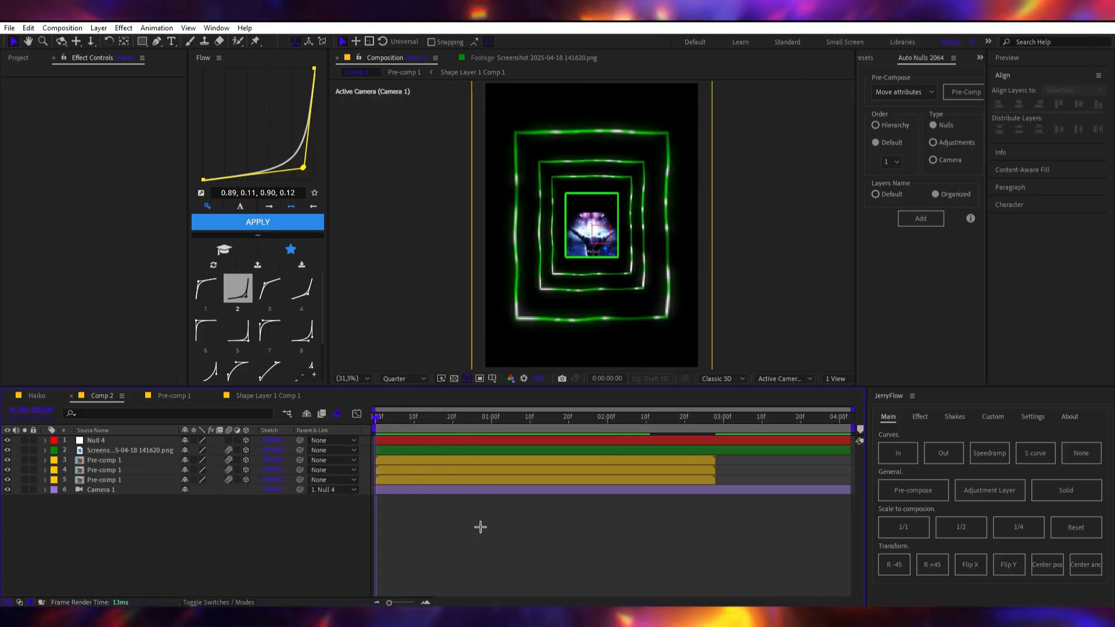
Preview the Comp 2 camera push again with every layer from Null 4 to Camera 1 selected, and clear the selection.
click(458, 491)
click(468, 530)
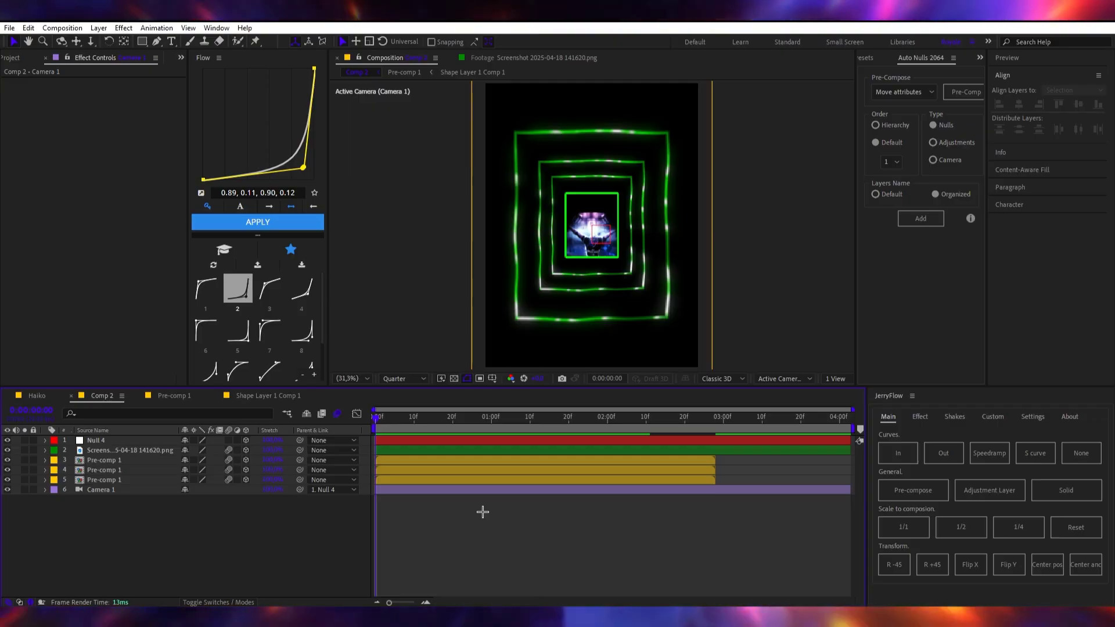
key(space)
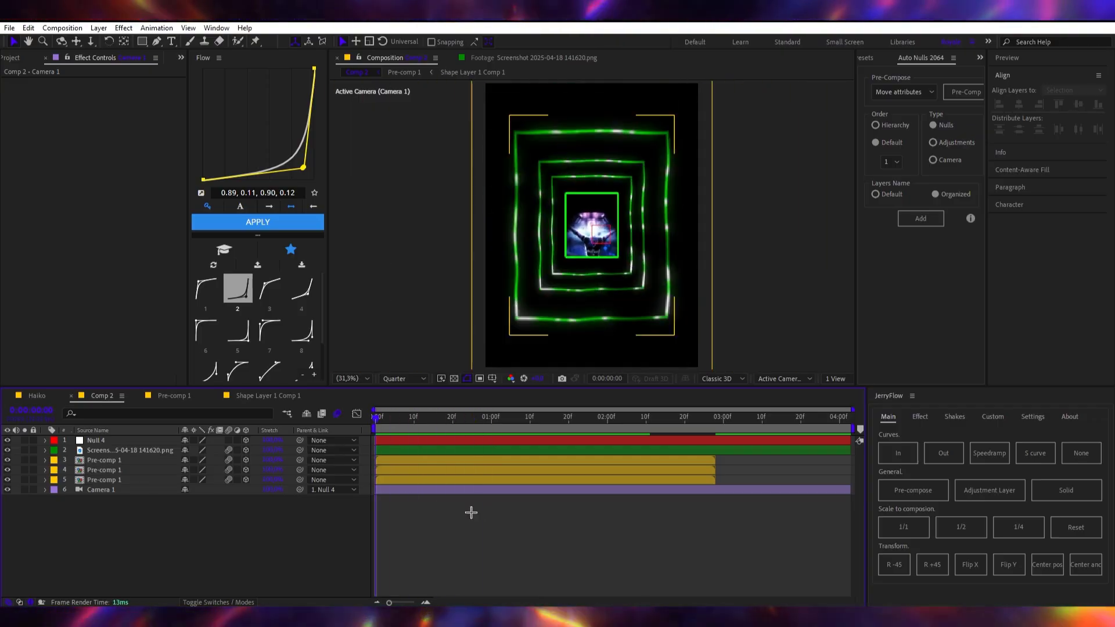
click(467, 488)
shift+click(411, 440)
key(space)
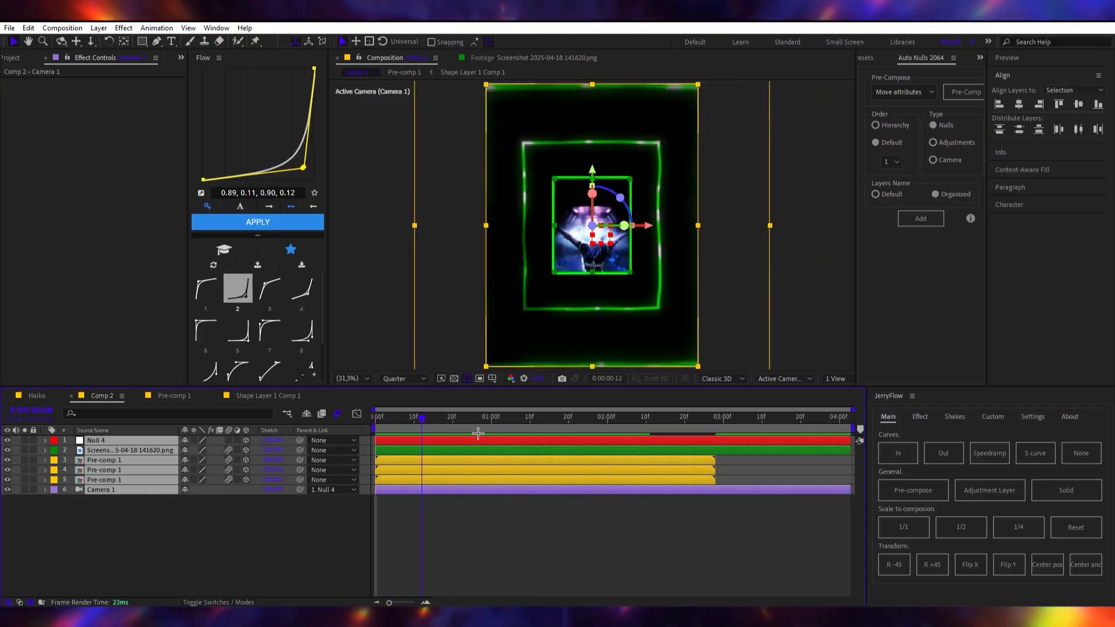
click(558, 552)
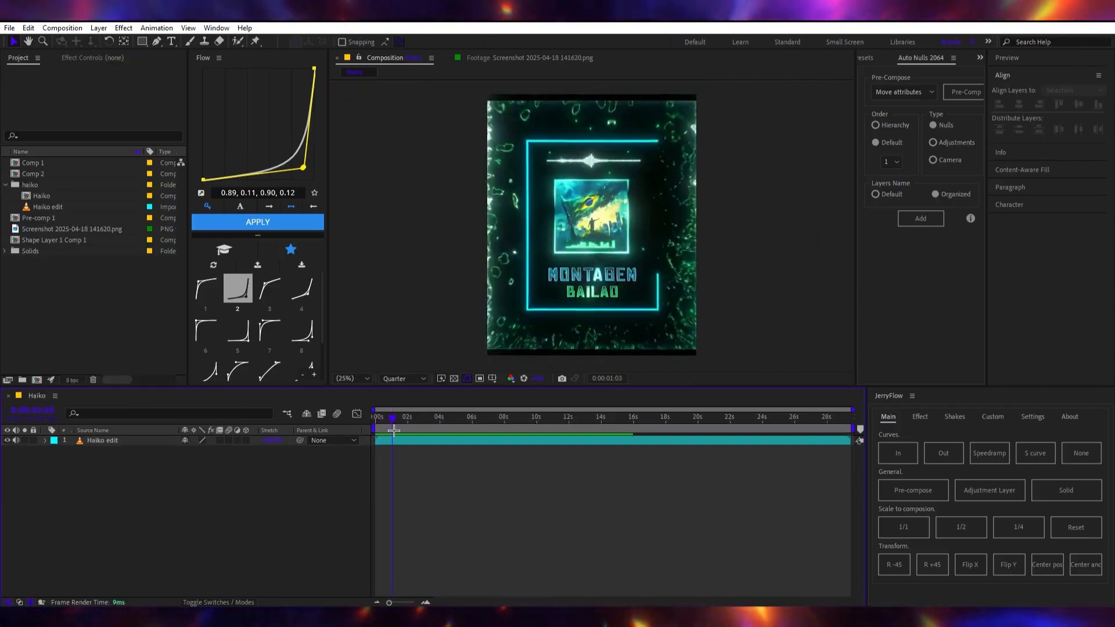
Scrub through the opening seconds of the Haiko edit to study the glowing outlined face scene.
drag(391, 426, 466, 428)
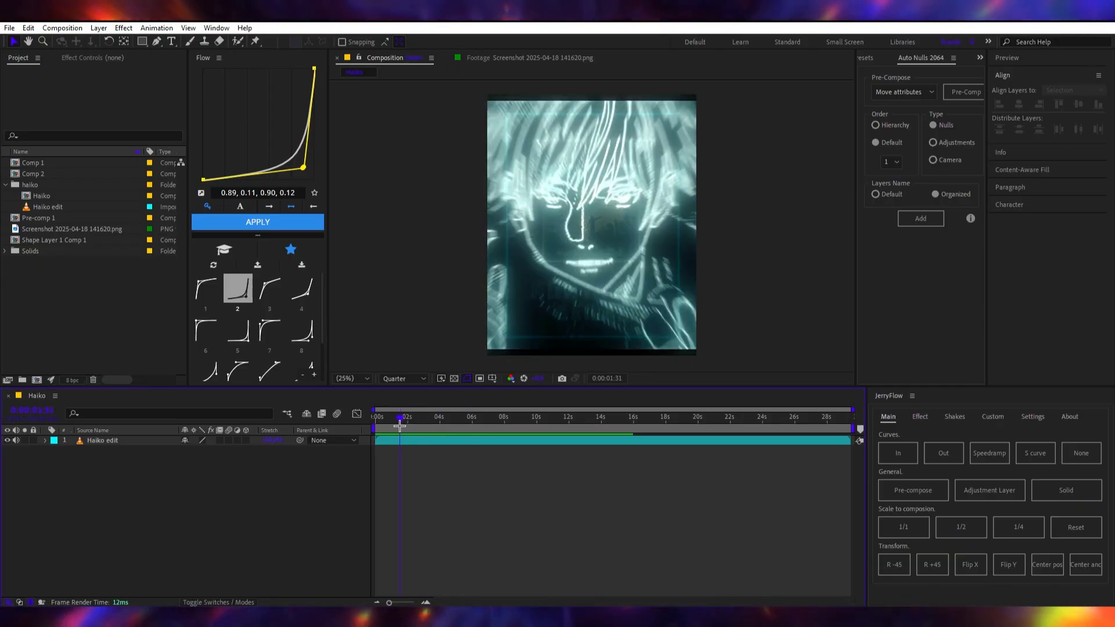
drag(399, 427, 411, 427)
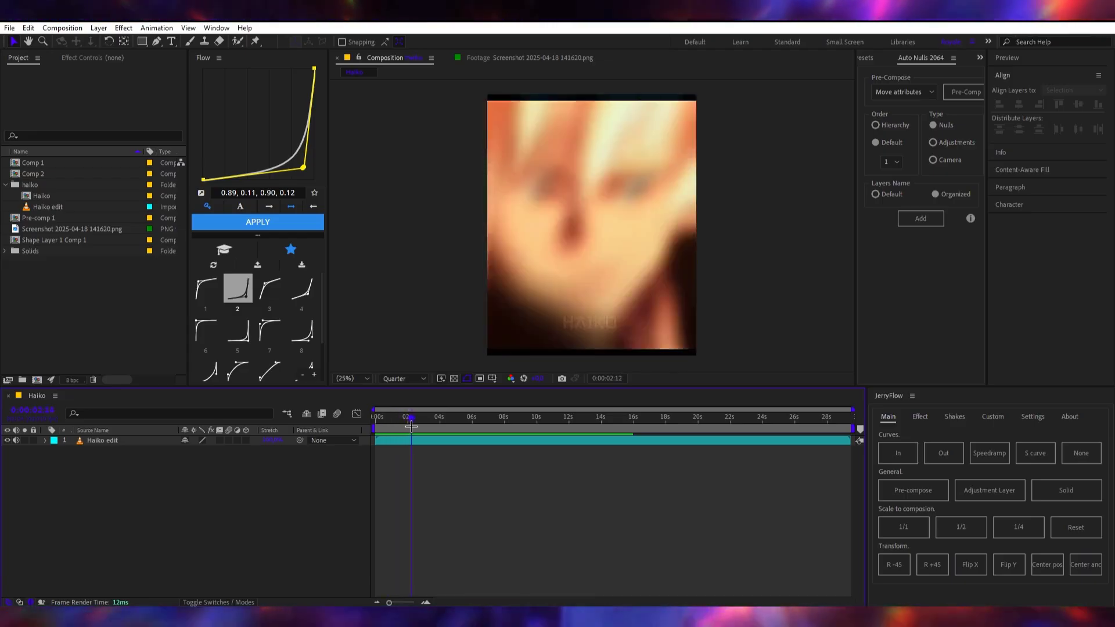